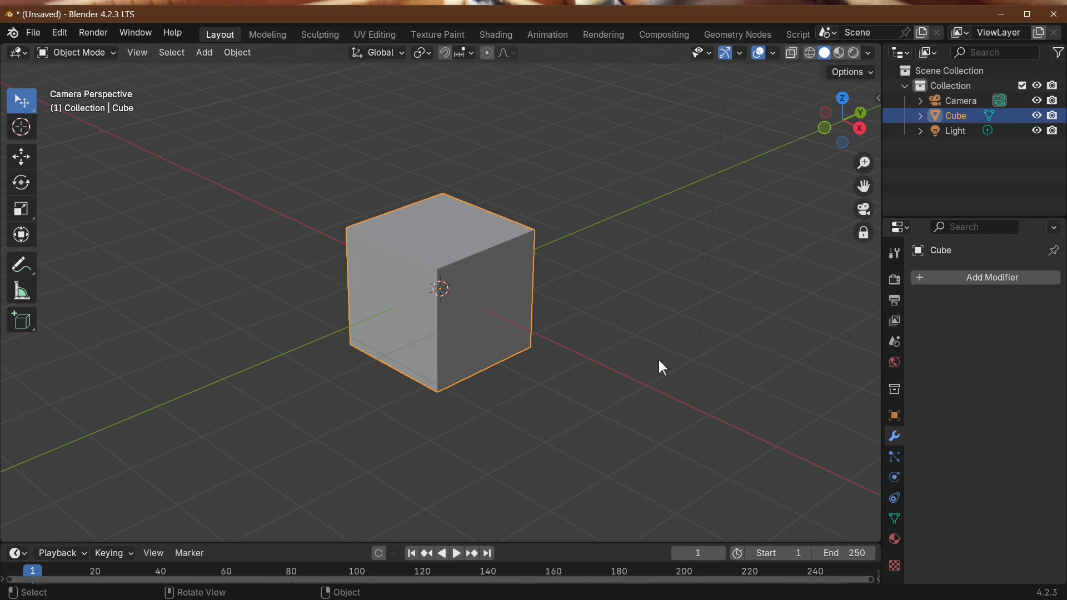
# Delete the default cube from the scene
pyautogui.press('n')
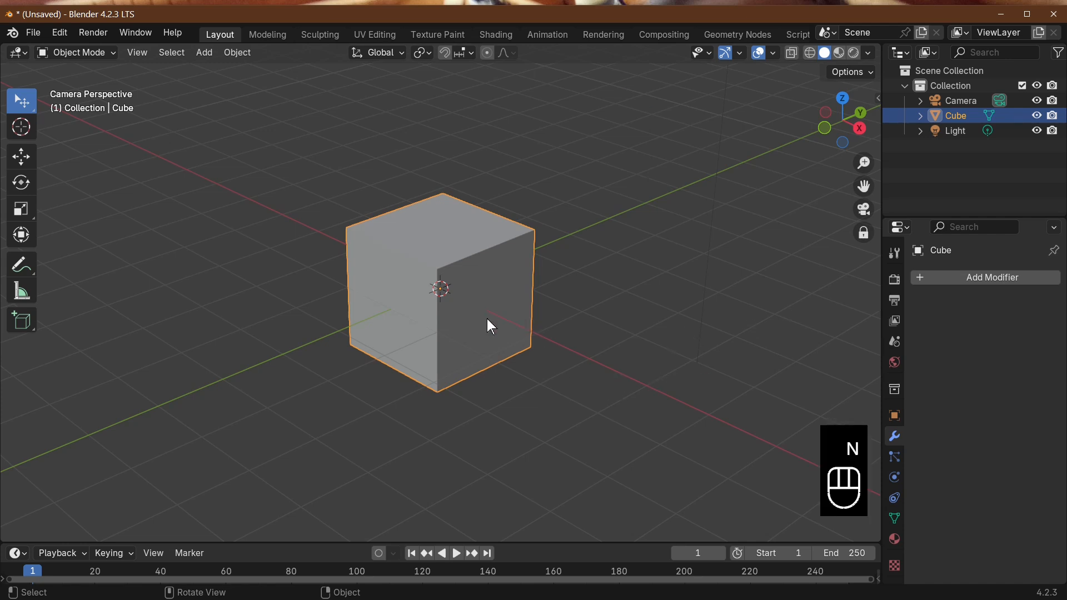
pyautogui.moveTo(488, 319); pyautogui.dragTo(525, 394, button='middle')
pyautogui.press('x')
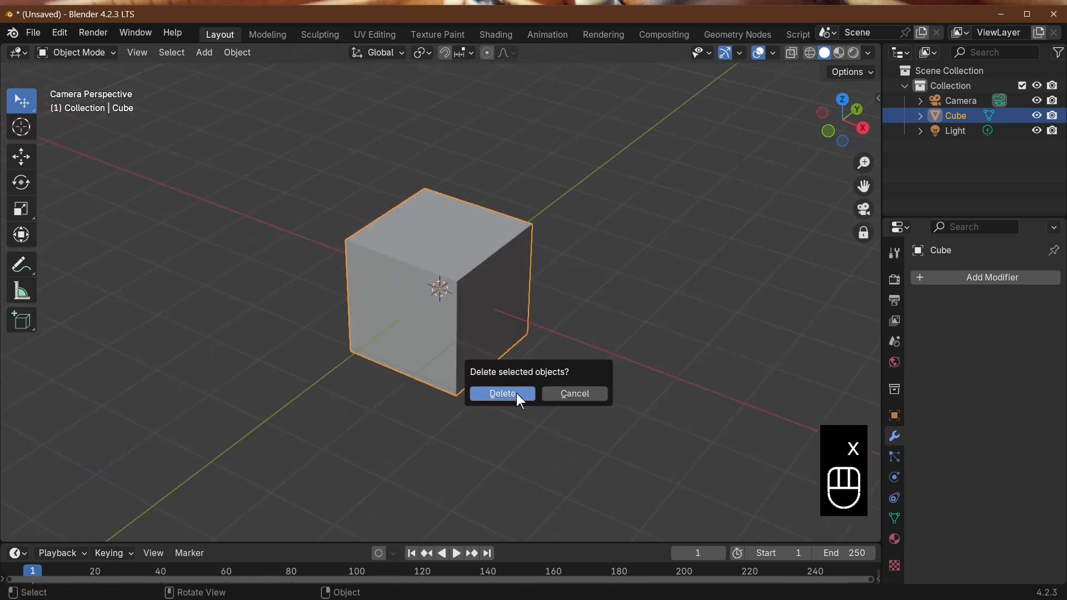
pyautogui.click(519, 396)
# Add a cylinder mesh at the origin with 32 vertices, 1 m radius, 4 m depth and cap fill type Nothing
pyautogui.moveTo(322, 121); pyautogui.dragTo(247, 66, button='middle')
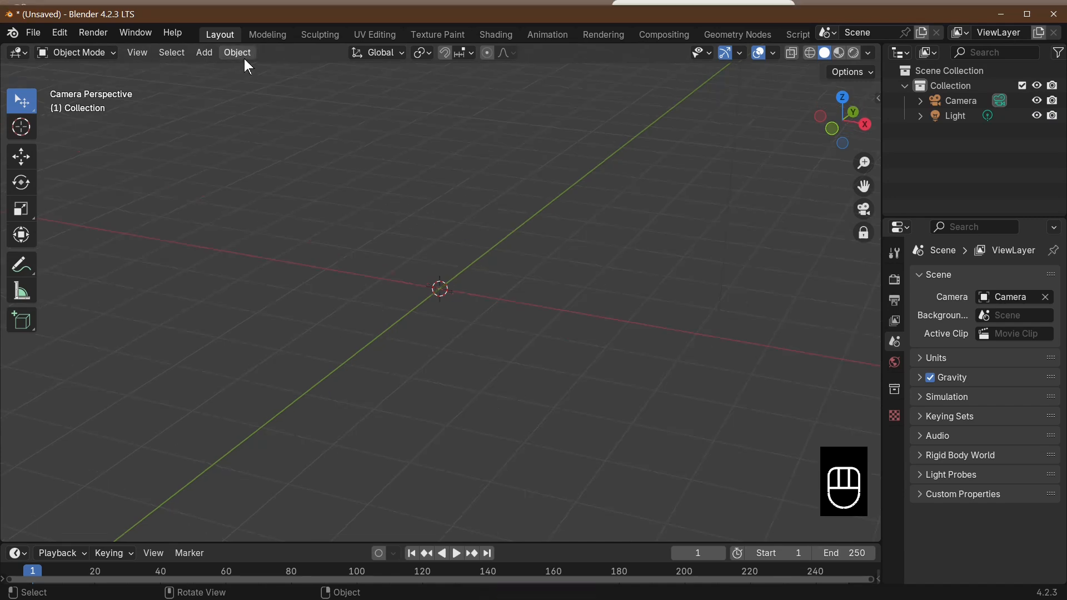
pyautogui.click(207, 56)
pyautogui.moveTo(228, 70)
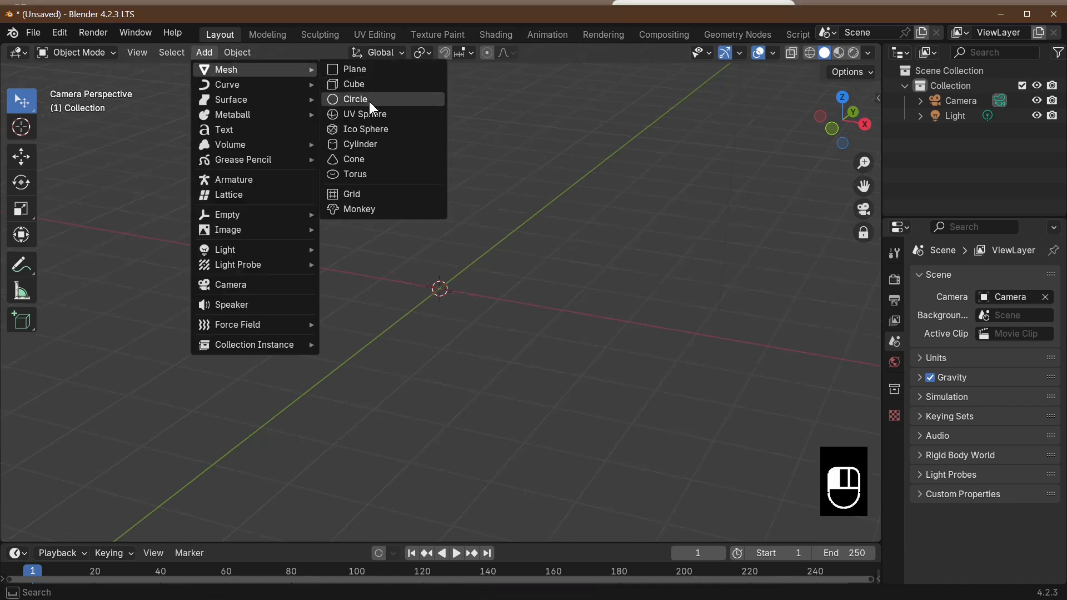
pyautogui.click(372, 146)
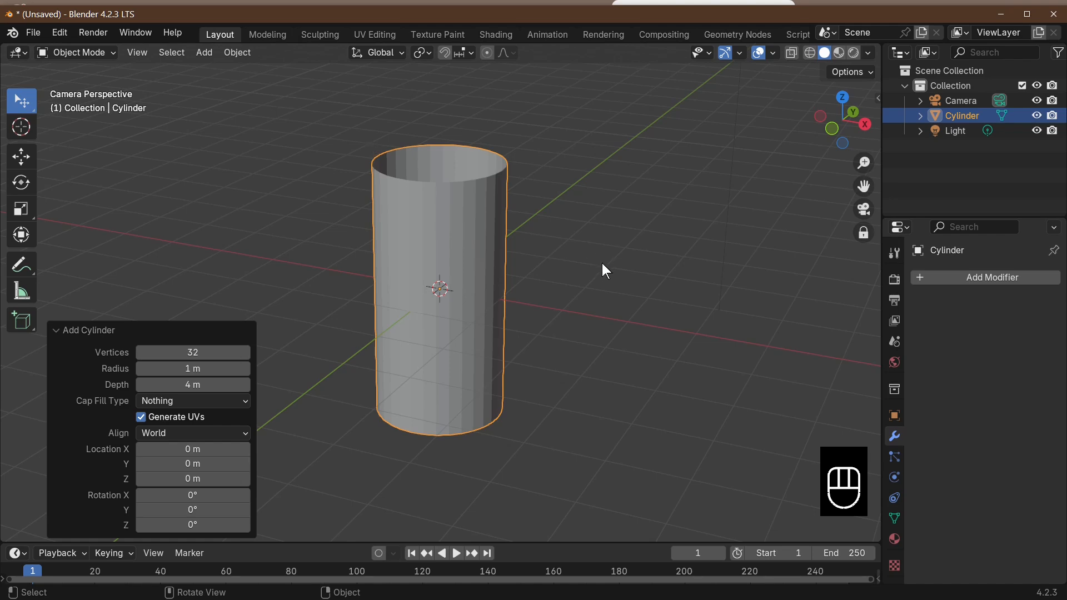
pyautogui.click(79, 330)
pyautogui.click(75, 529)
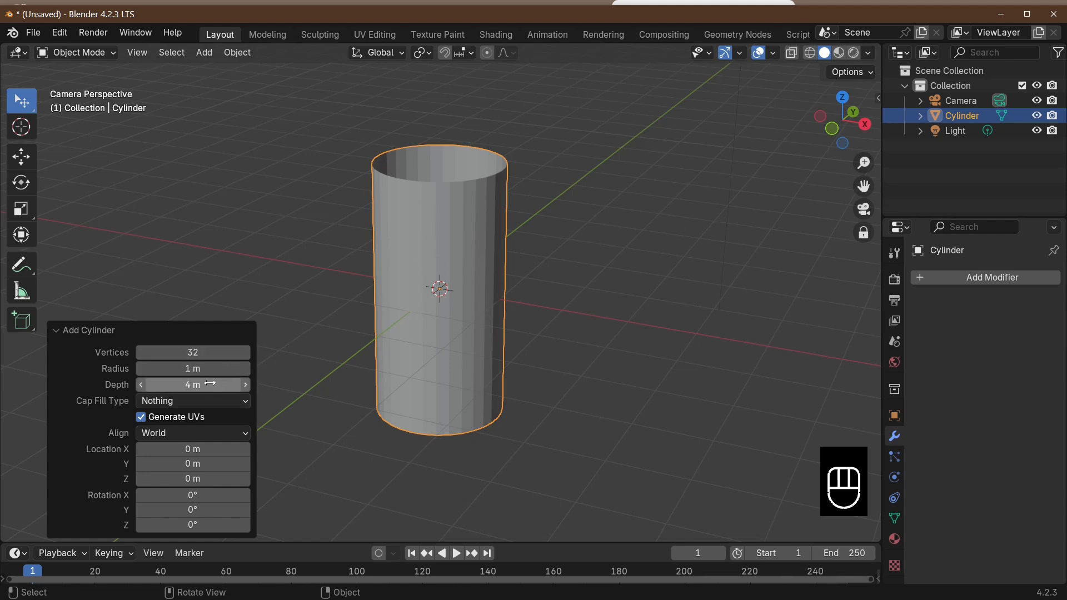
# Try the N-Gon cap fill on the cylinder and return the cap fill type to Nothing
pyautogui.click(158, 399)
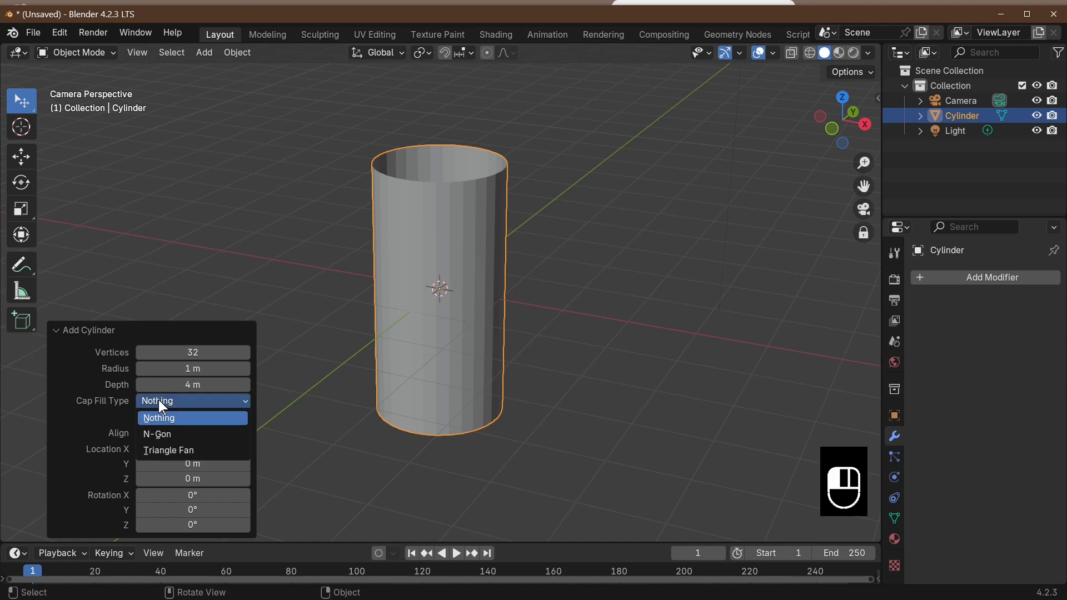
pyautogui.click(185, 437)
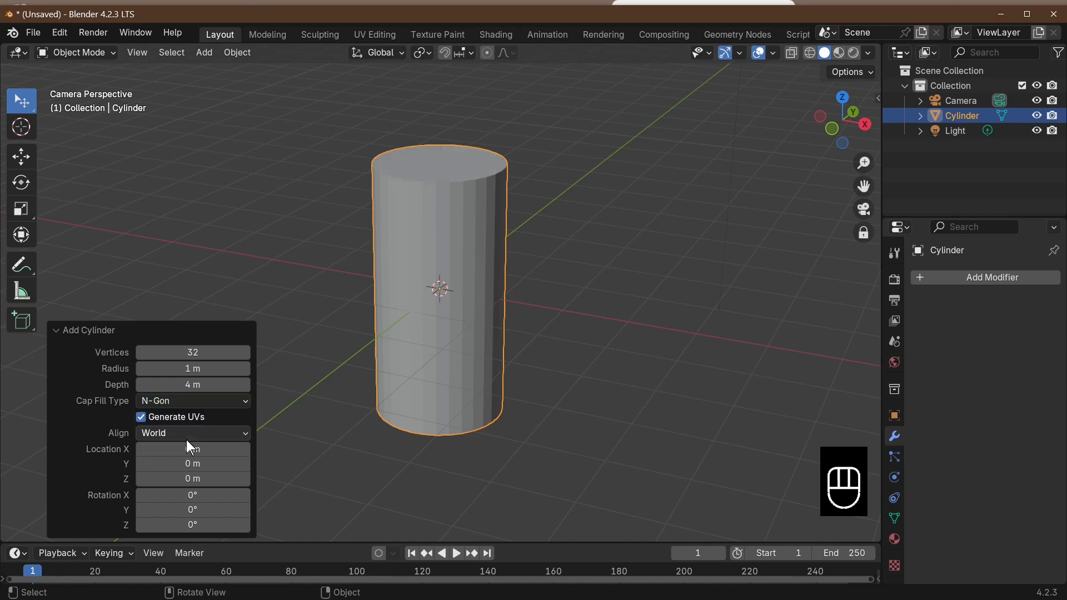
pyautogui.click(168, 399)
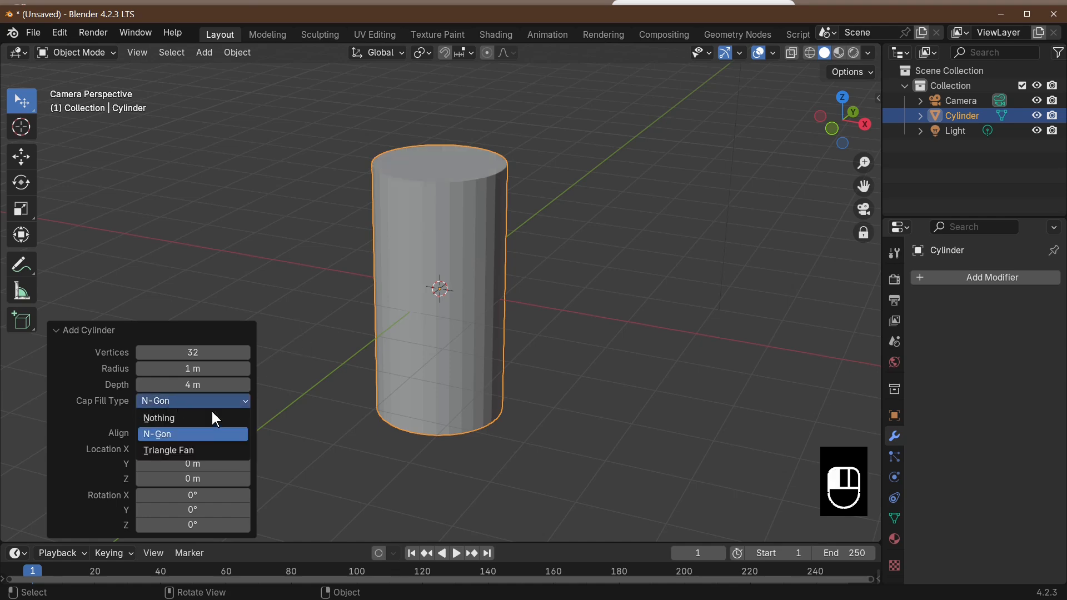
pyautogui.click(213, 420)
# Duplicate the open cylinder in place, keeping the copy at the original's location
pyautogui.moveTo(472, 422); pyautogui.dragTo(561, 428, button='middle')
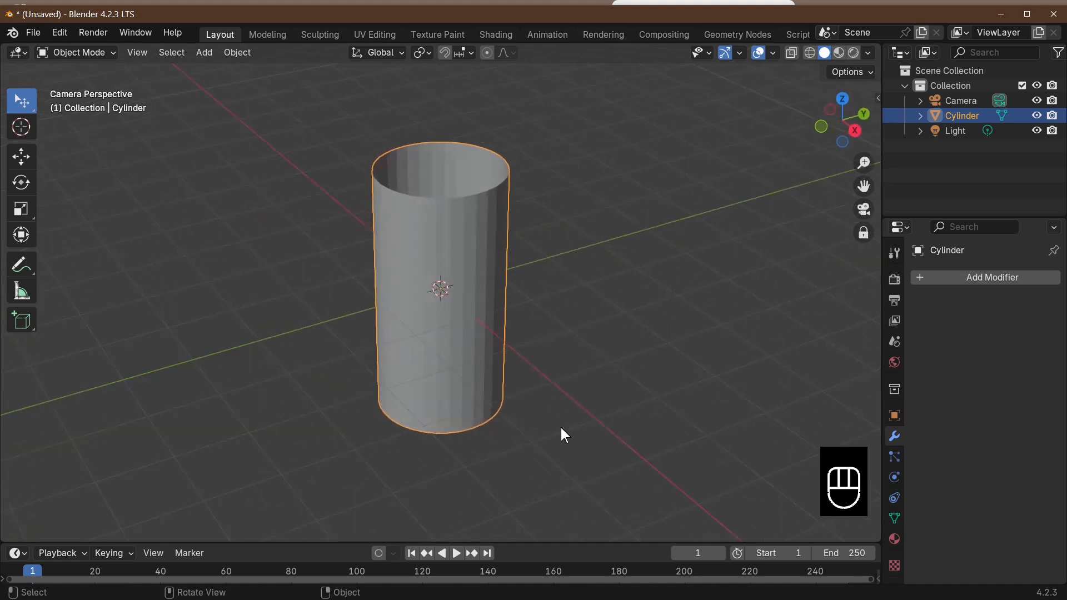
pyautogui.hotkey('shift', 'd')
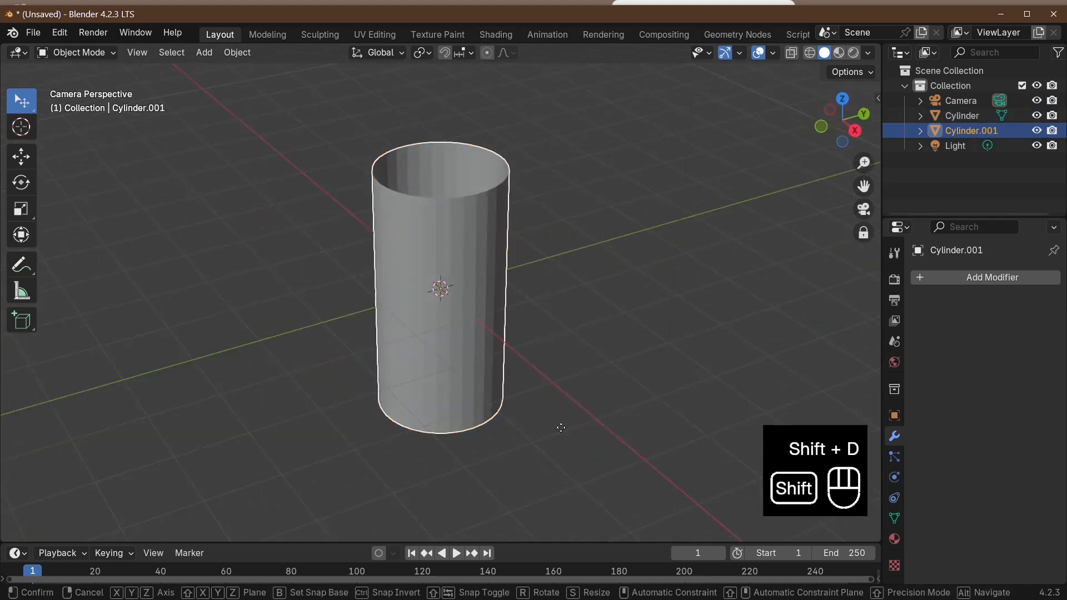
pyautogui.rightClick(561, 435)
# Rotate the original cylinder 90° around the global X axis so it crosses its copy
pyautogui.click(437, 296)
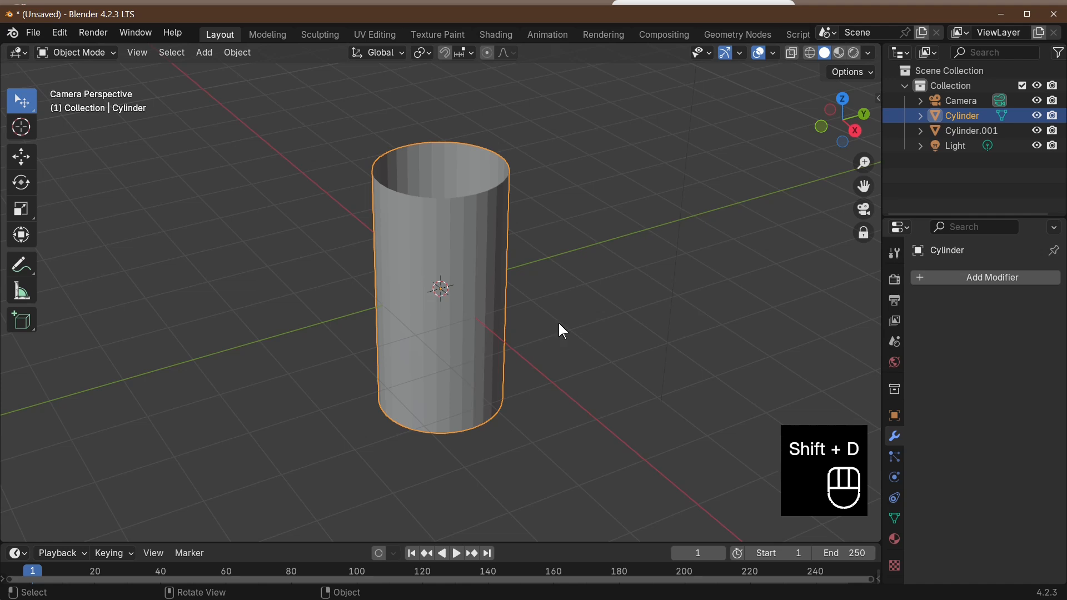
pyautogui.press('r')
pyautogui.write('x')
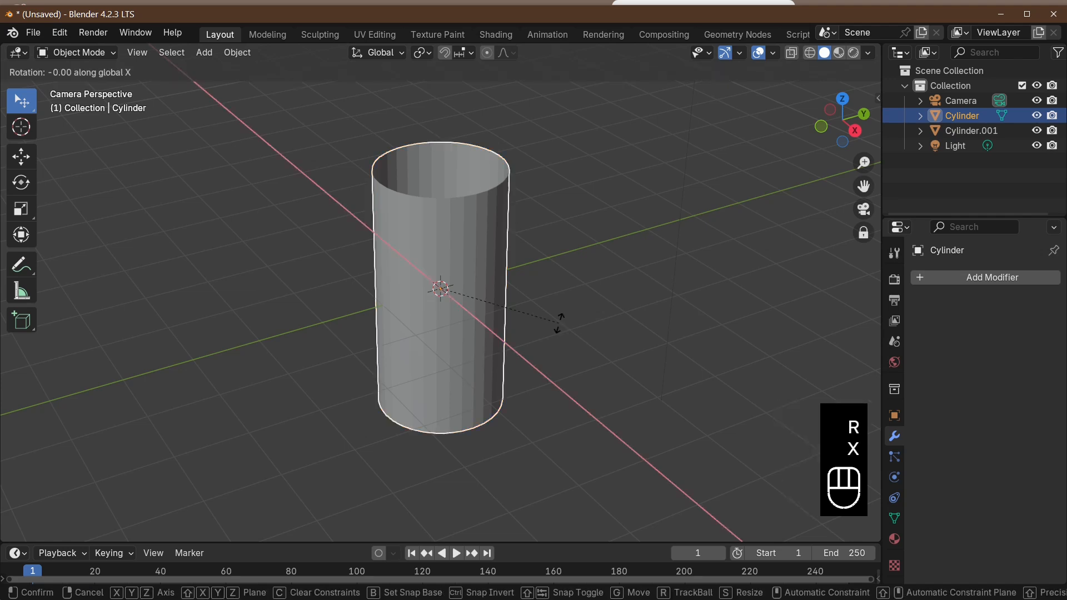
pyautogui.write('90')
pyautogui.press('KP_Enter')
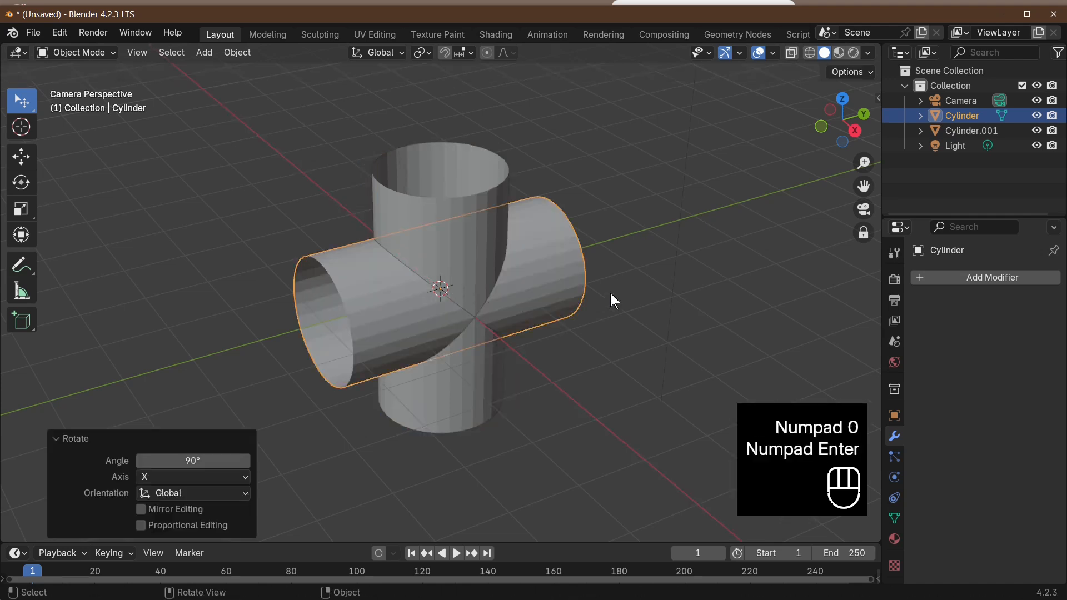
pyautogui.click(451, 384)
pyautogui.click(461, 283)
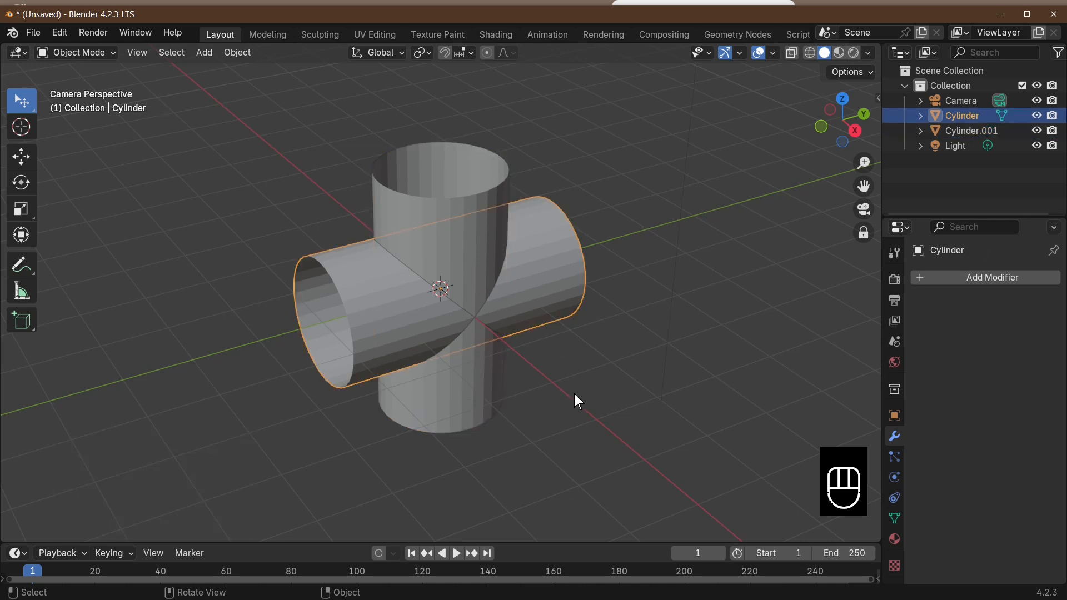
pyautogui.click(495, 392)
pyautogui.click(511, 313)
pyautogui.click(963, 282)
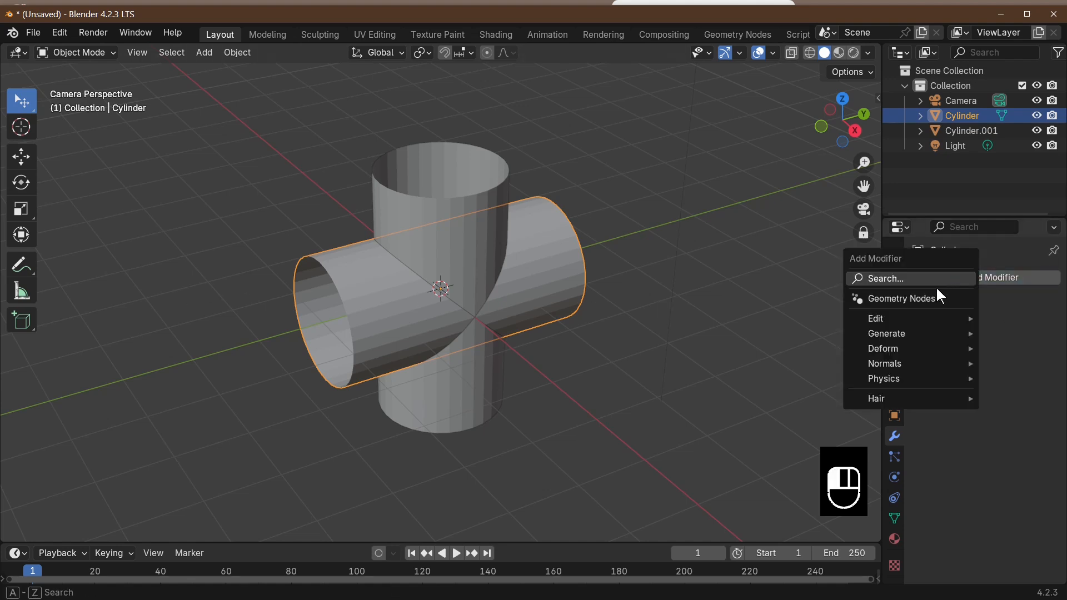
pyautogui.write('B')
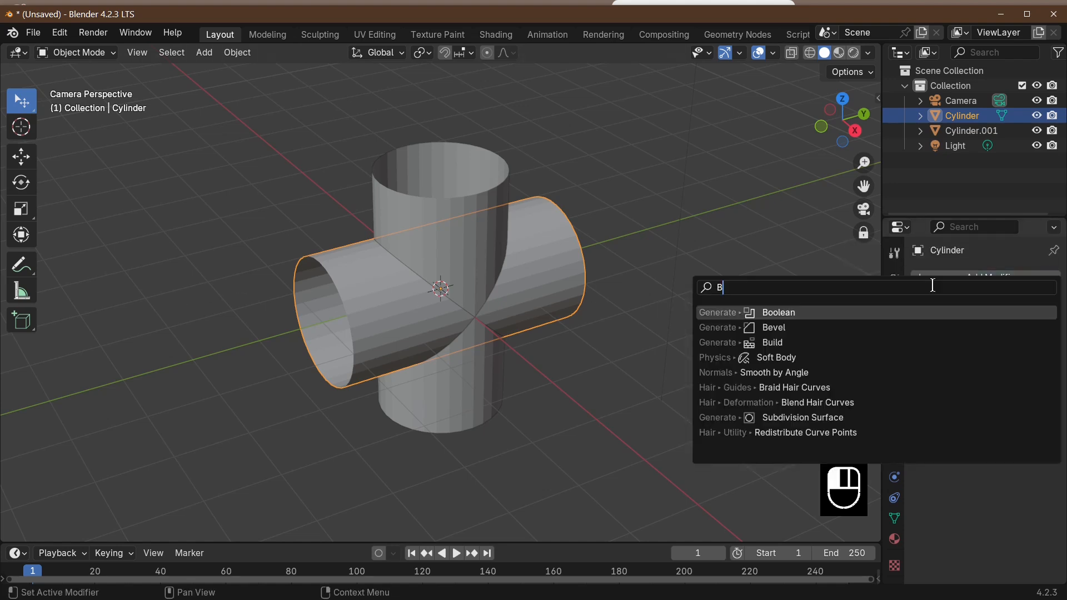
pyautogui.press('Escape')
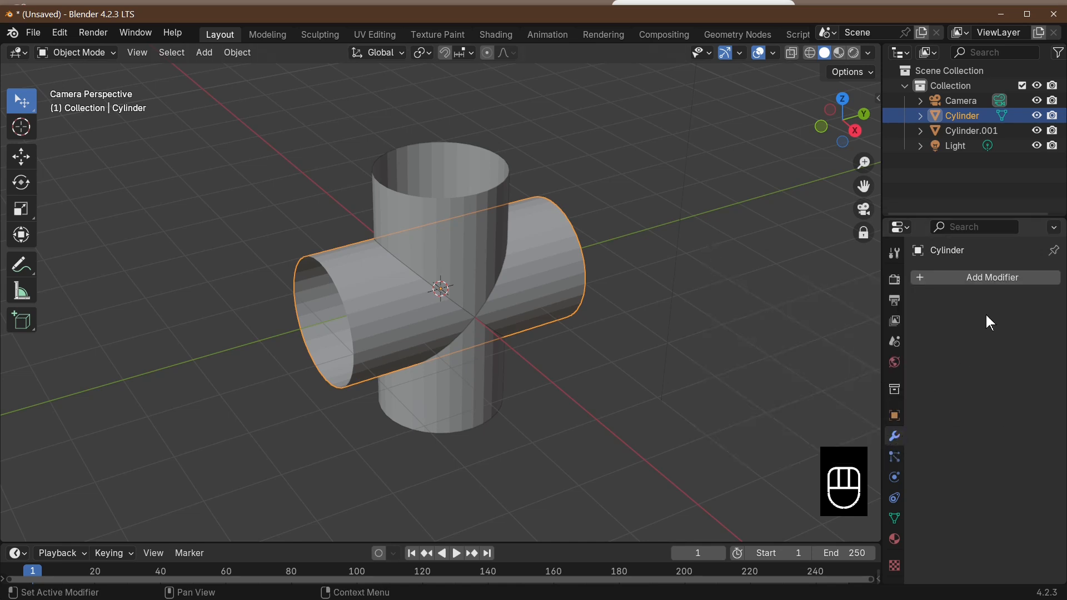
# Add a Boolean modifier to the horizontal cylinder with the vertical Cylinder.001 as its object
pyautogui.click(994, 279)
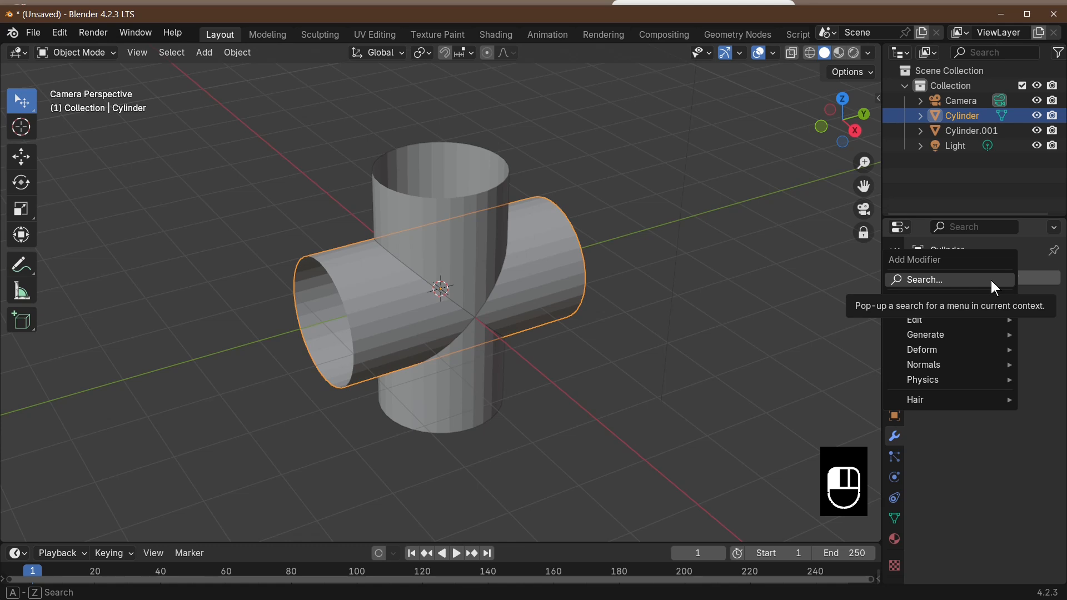
pyautogui.click(991, 280)
pyautogui.write('b')
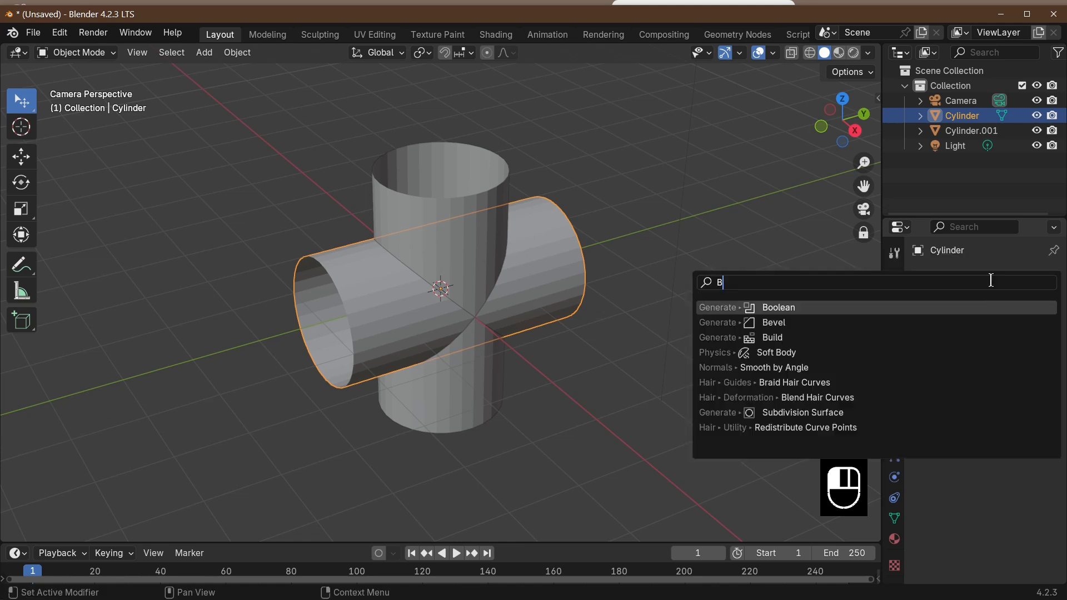
pyautogui.click(851, 311)
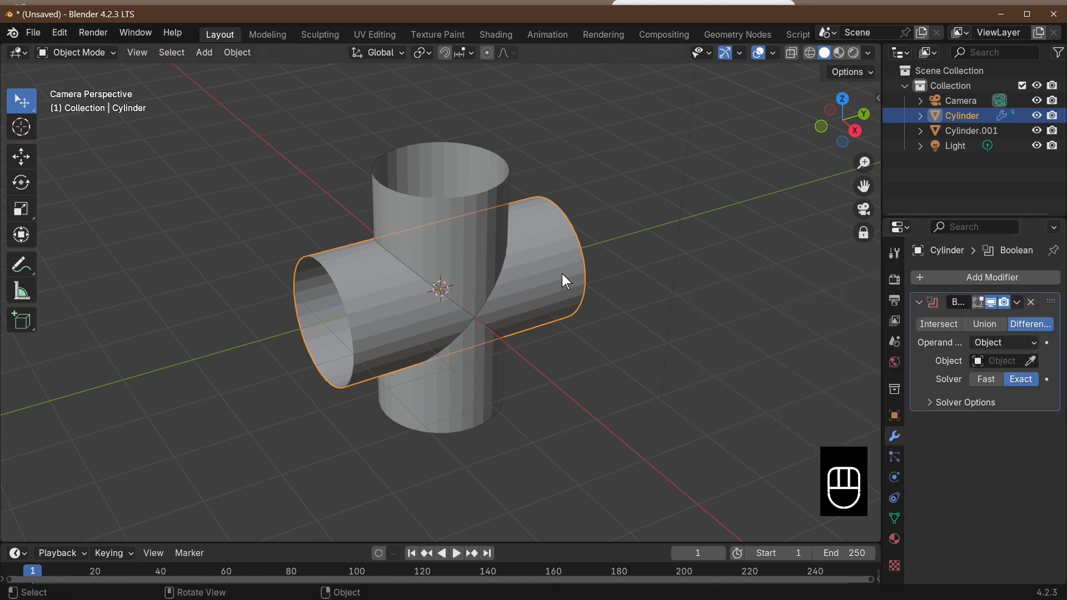
pyautogui.click(1007, 361)
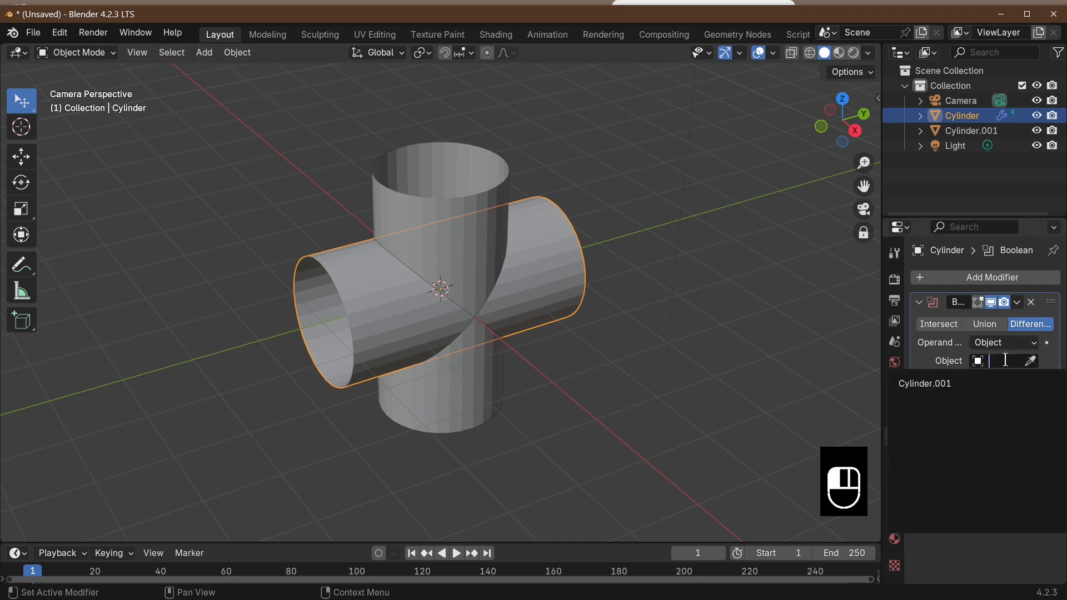
pyautogui.click(926, 384)
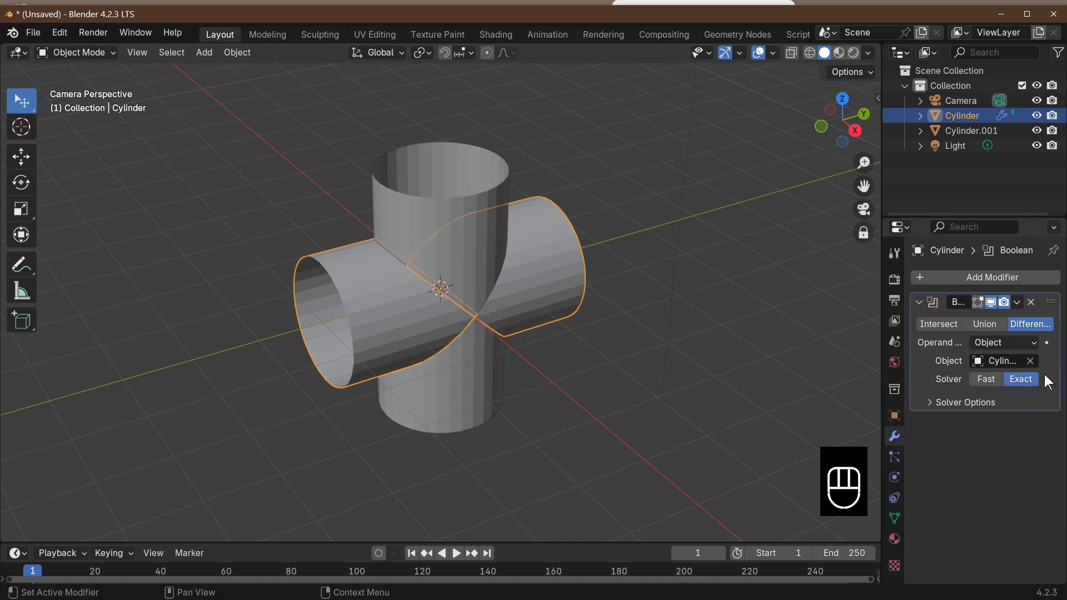
# Switch the Boolean operation to Union and apply the modifier to the horizontal cylinder
pyautogui.click(993, 328)
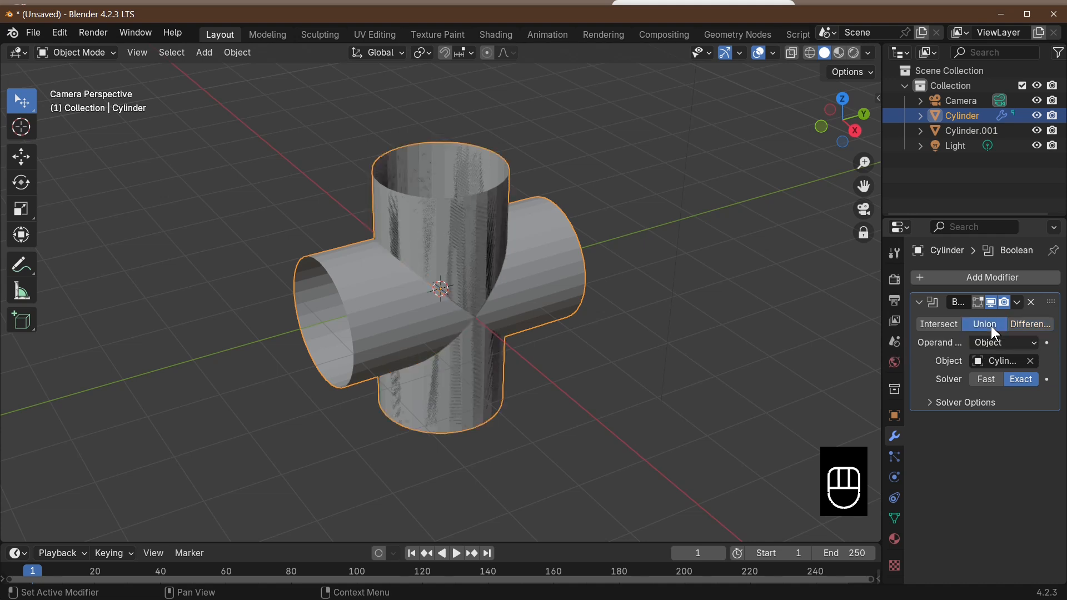
pyautogui.click(1021, 305)
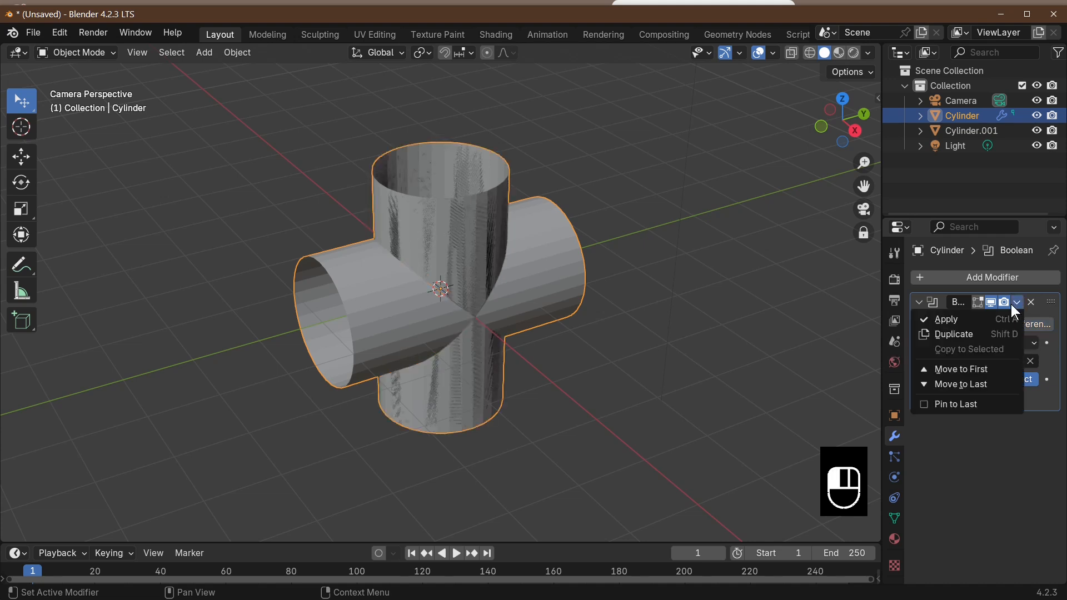
pyautogui.click(955, 323)
# Delete the leftover vertical Cylinder.001 that overlaps the merged pipe cross
pyautogui.click(465, 282)
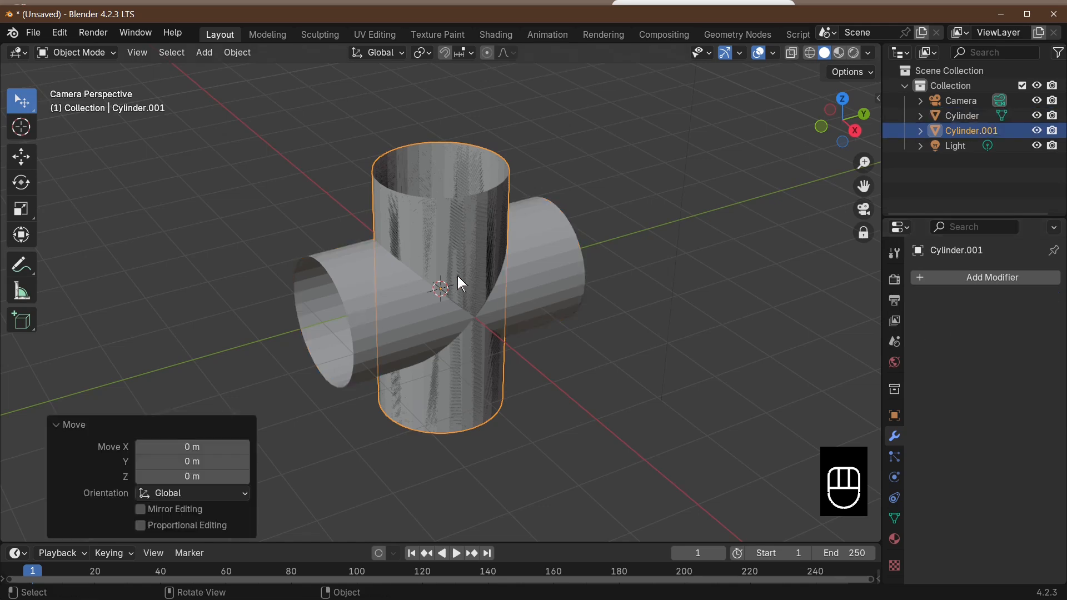
pyautogui.press('x')
pyautogui.click(458, 276)
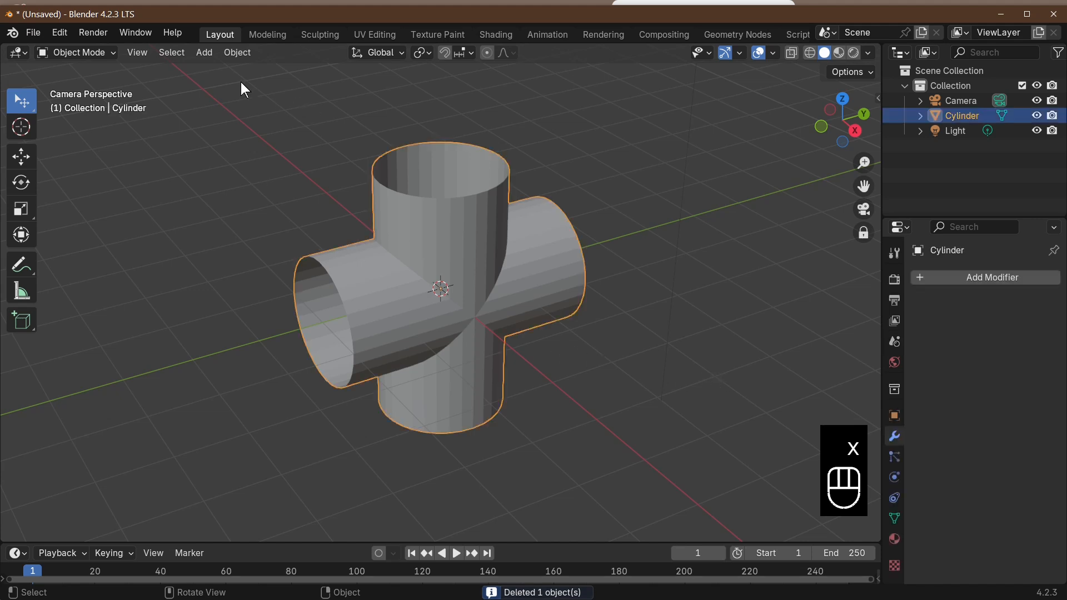
# Add another open cylinder mesh at the origin with 32 vertices, 1 m radius and 4 m depth
pyautogui.click(203, 52)
pyautogui.moveTo(232, 72)
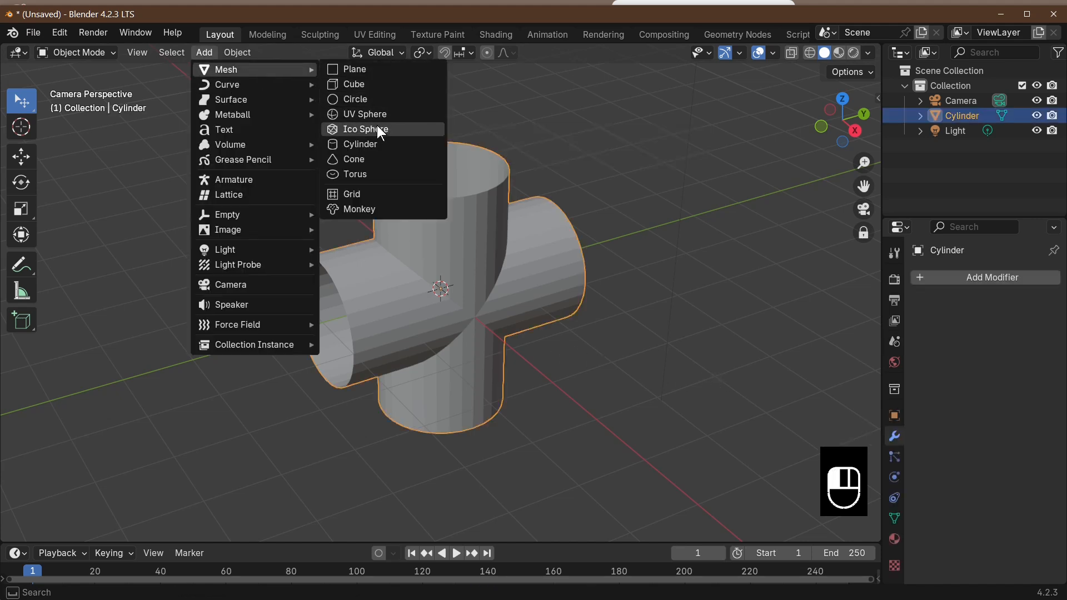
pyautogui.click(362, 144)
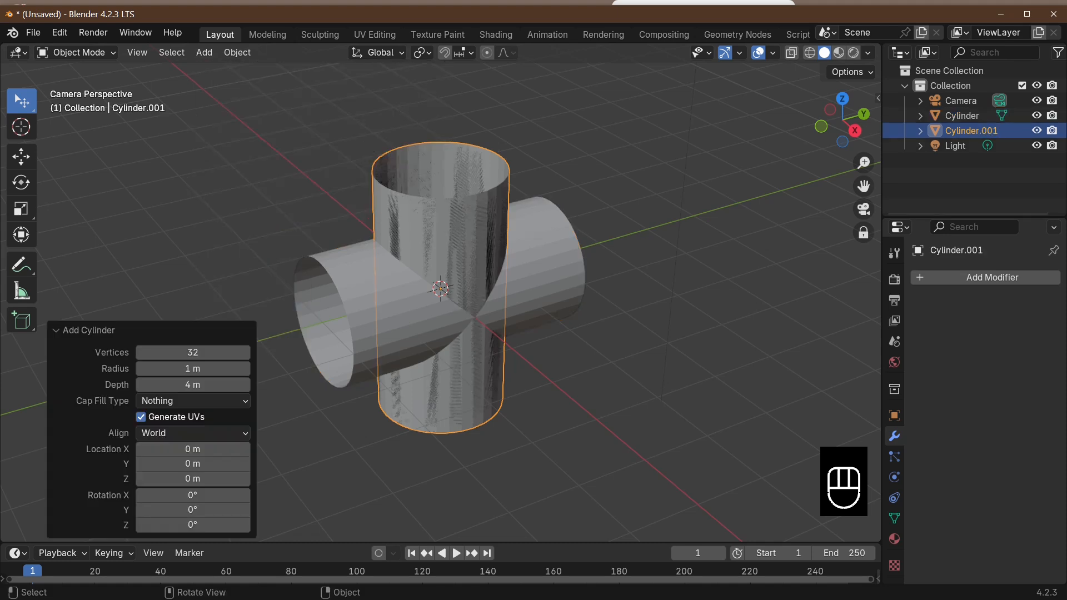
# Rotate the new cylinder 90° around the global Y axis
pyautogui.press('r')
pyautogui.press('y')
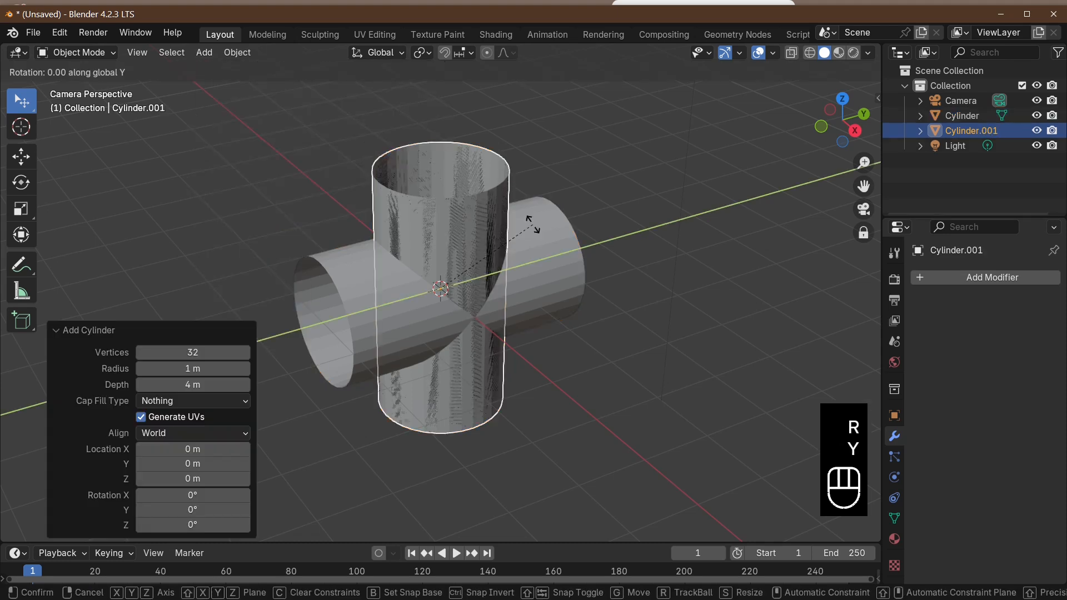
pyautogui.press('KP_9')
pyautogui.press('KP_0')
pyautogui.press('KP_Enter')
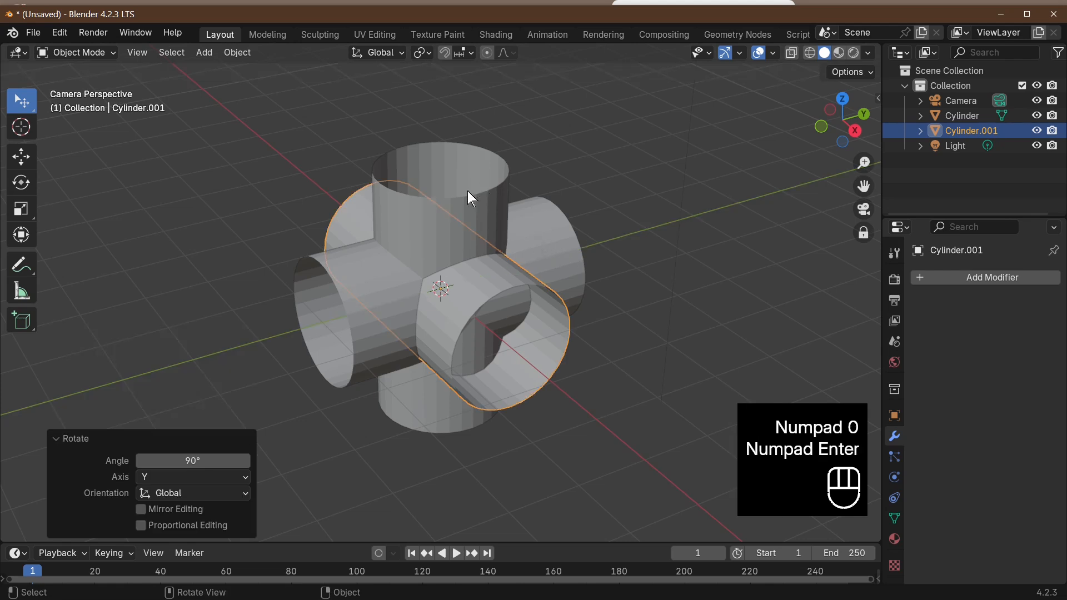
# Add a Boolean modifier to the merged pipe cross, set to Union with Cylinder.001 as its object
pyautogui.click(467, 205)
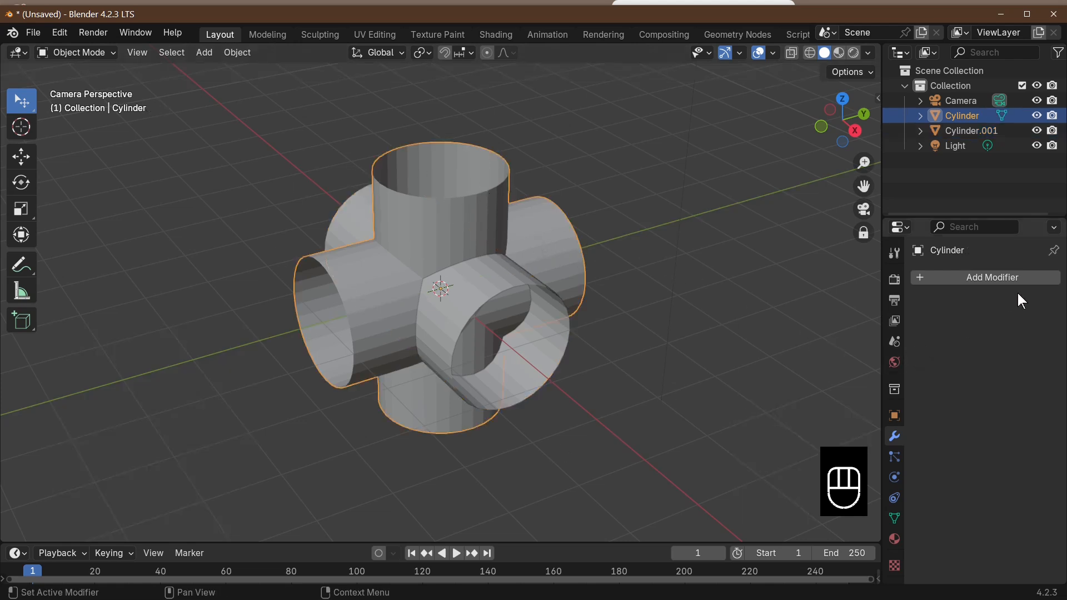
pyautogui.click(964, 283)
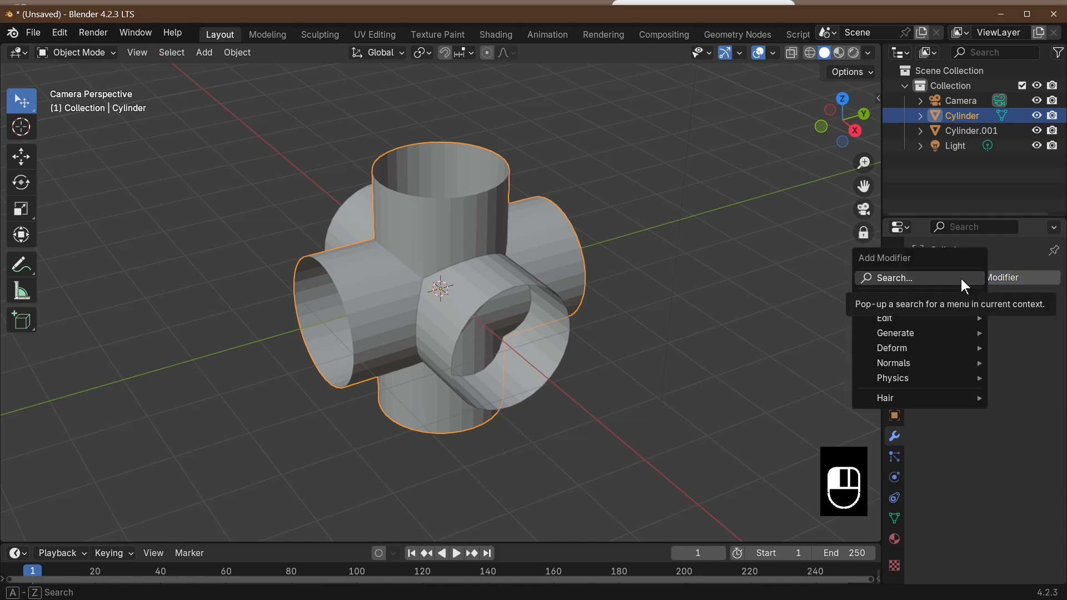
pyautogui.write('b')
pyautogui.click(841, 305)
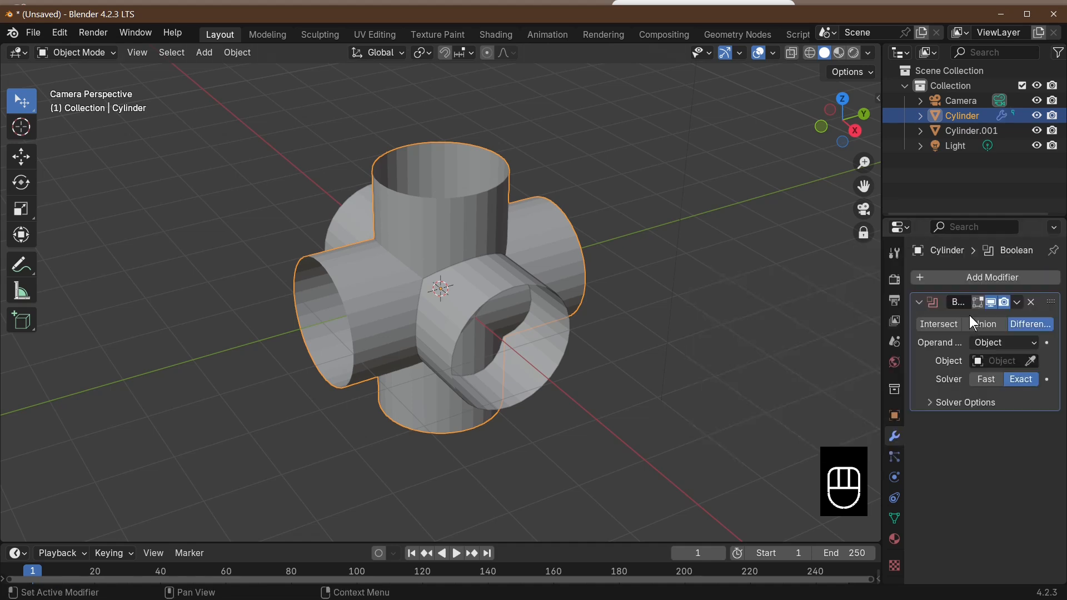
pyautogui.click(982, 322)
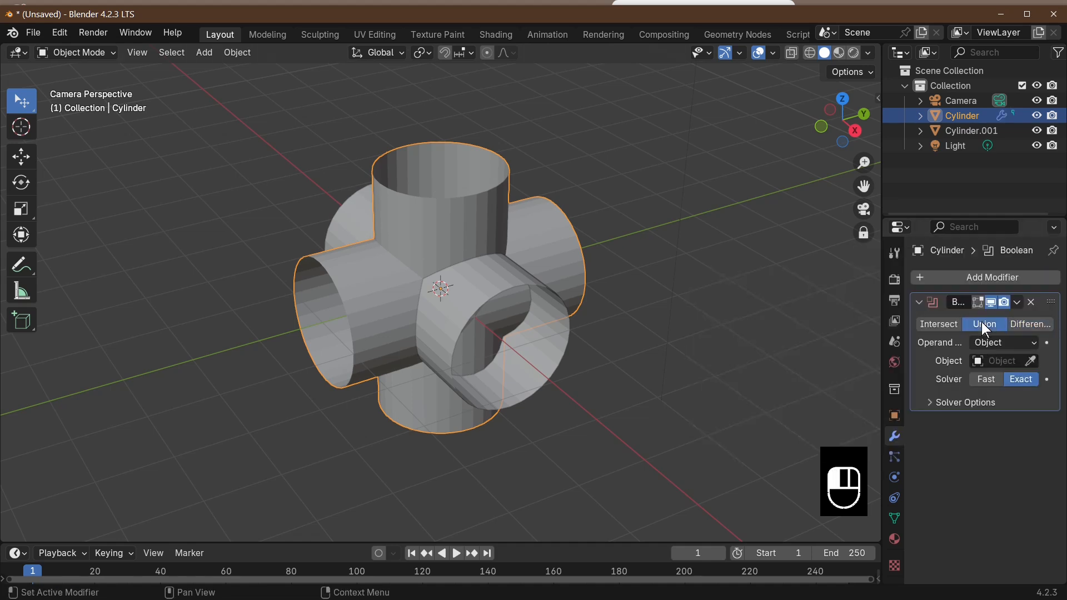
pyautogui.click(996, 360)
pyautogui.click(938, 387)
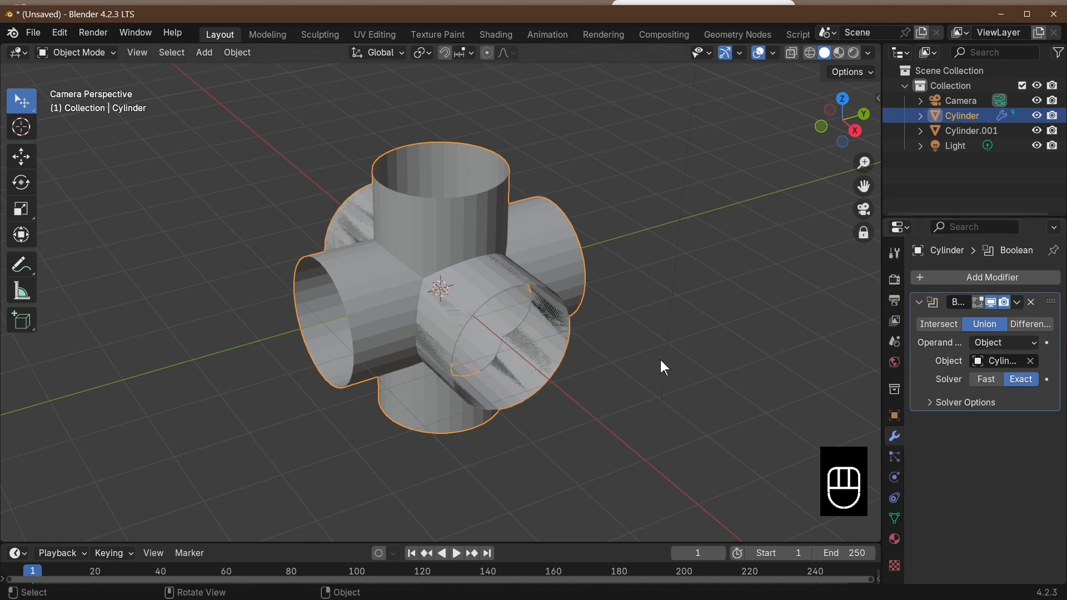
# Apply the Boolean modifier and delete the leftover Cylinder.001
pyautogui.click(1015, 301)
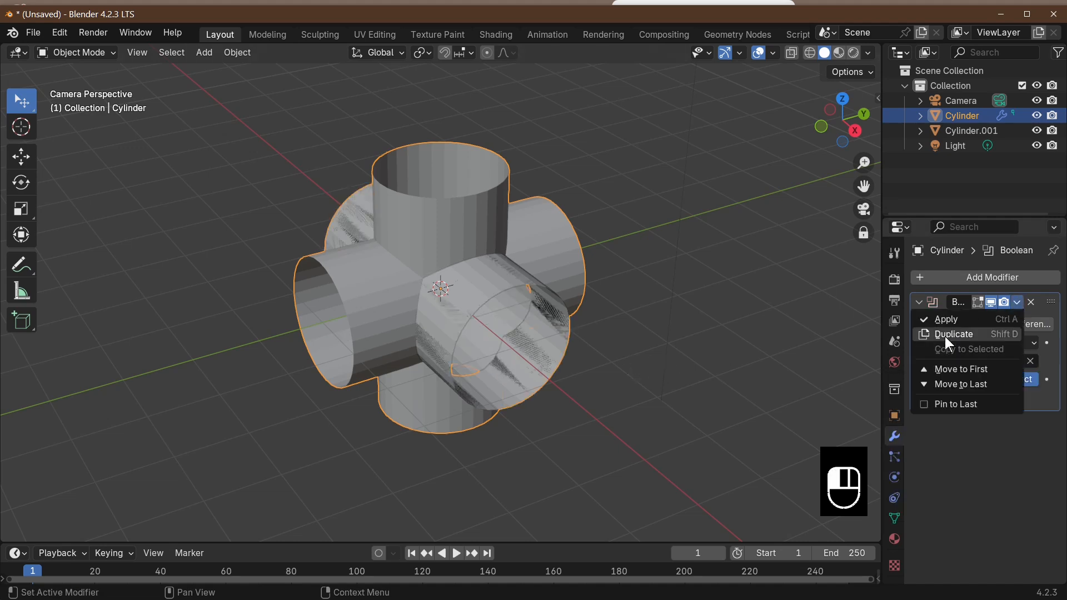
pyautogui.click(952, 321)
pyautogui.click(496, 301)
pyautogui.press('x')
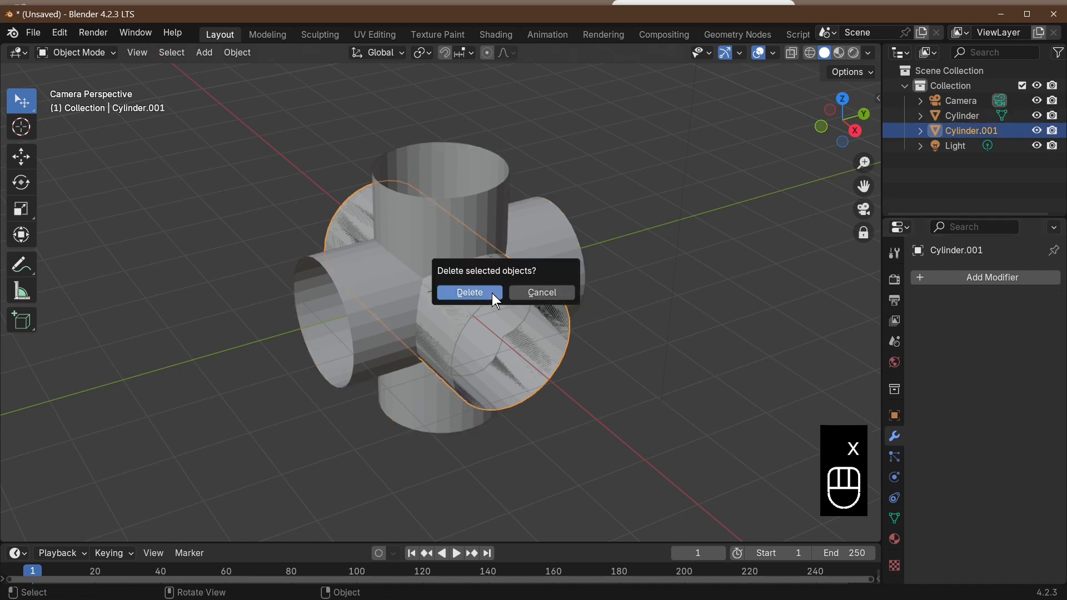
pyautogui.click(491, 293)
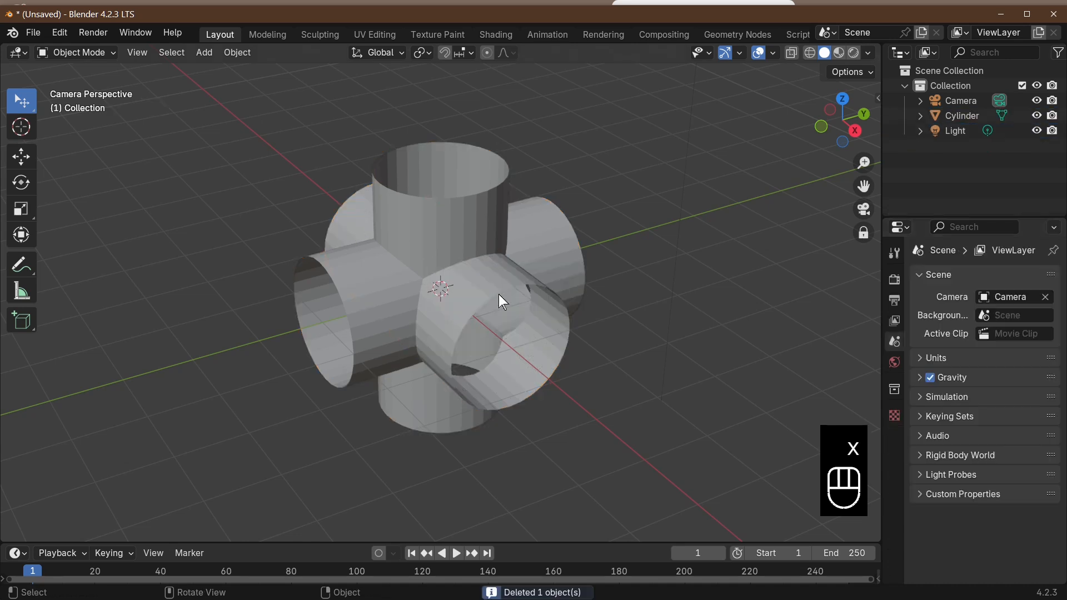
# Shade the merged six-way pipe auto smooth with a 30° angle
pyautogui.click(578, 309)
pyautogui.moveTo(452, 228); pyautogui.dragTo(667, 214, button='middle')
pyautogui.moveTo(497, 286); pyautogui.dragTo(631, 263, button='middle')
pyautogui.scroll(3, 605, 329)
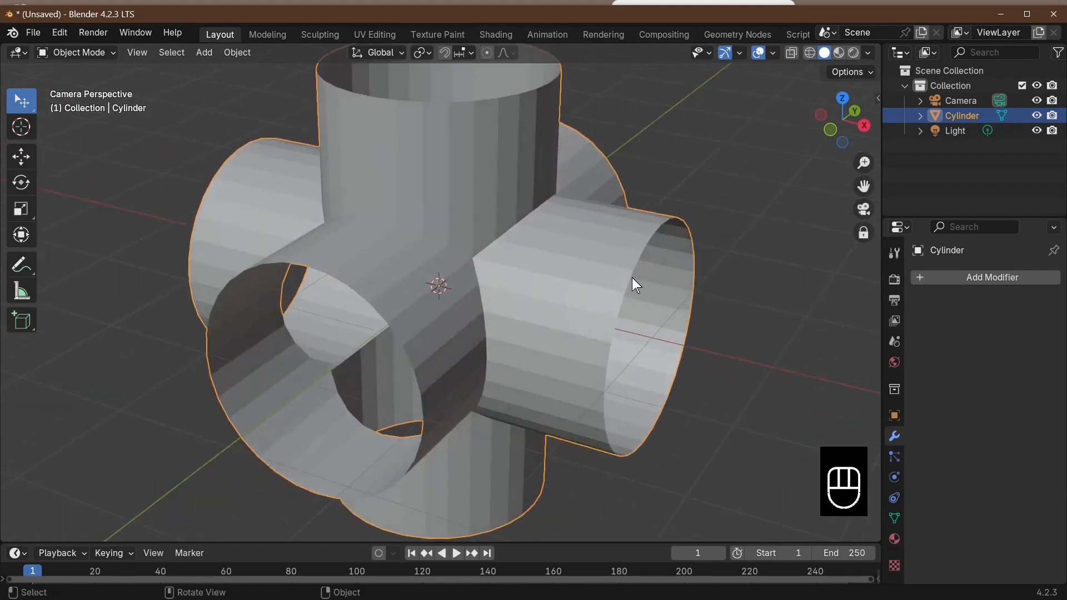
pyautogui.scroll(-3, 449, 206)
pyautogui.moveTo(449, 207); pyautogui.dragTo(498, 290, button='middle')
pyautogui.rightClick(439, 229)
pyautogui.click(434, 230)
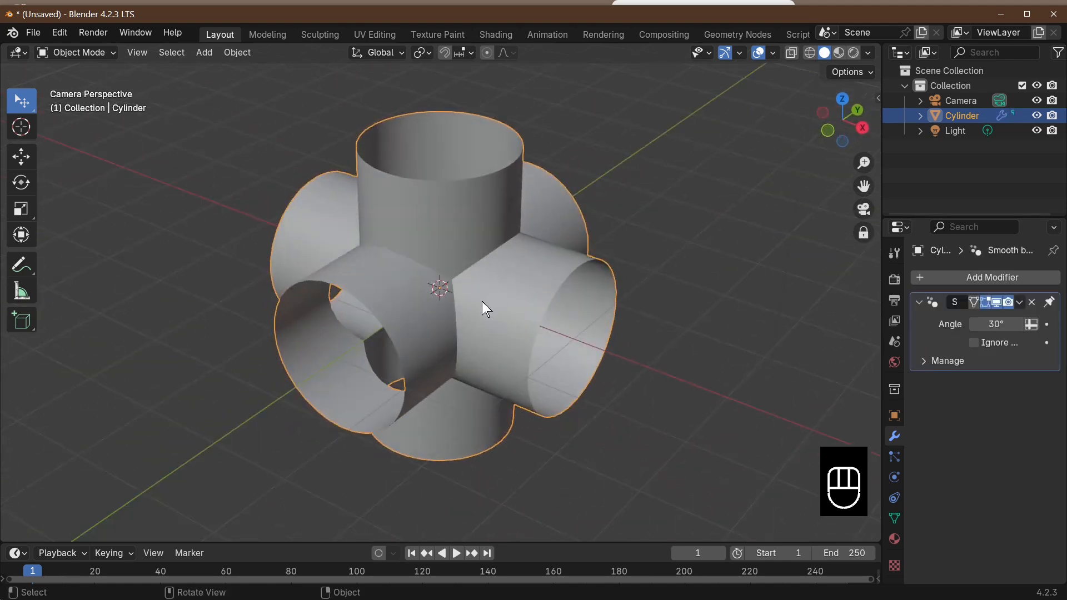
# In Edit Mode with edge selection, select all the seam edge loops where the pipe arms meet
pyautogui.press('Tab')
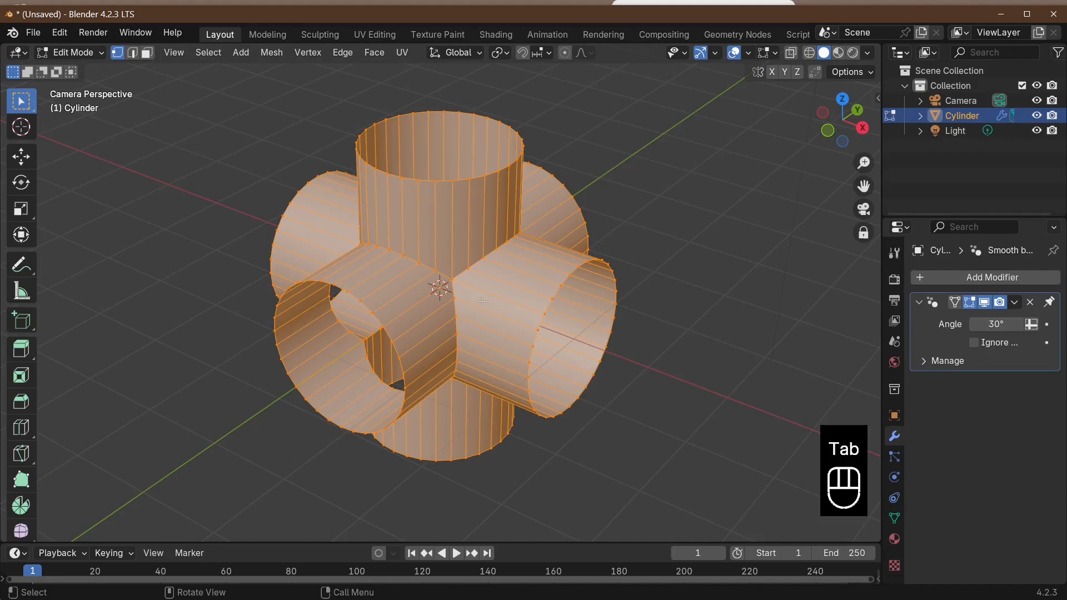
pyautogui.click(132, 52)
pyautogui.click(453, 300)
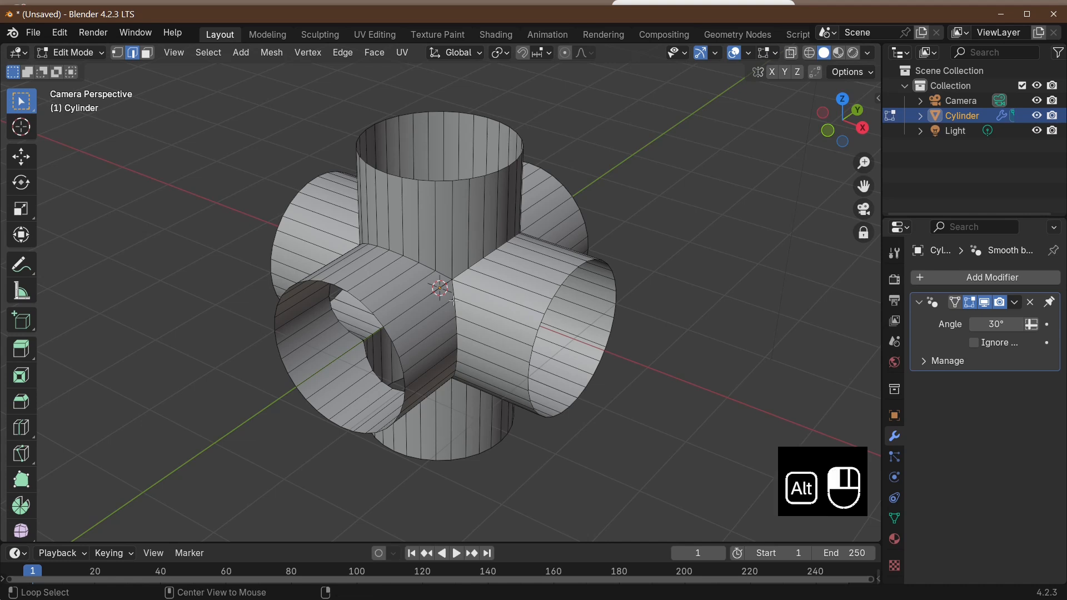
pyautogui.keyDown('alt'); pyautogui.click(454, 300); pyautogui.keyUp('alt')
pyautogui.press('shift')
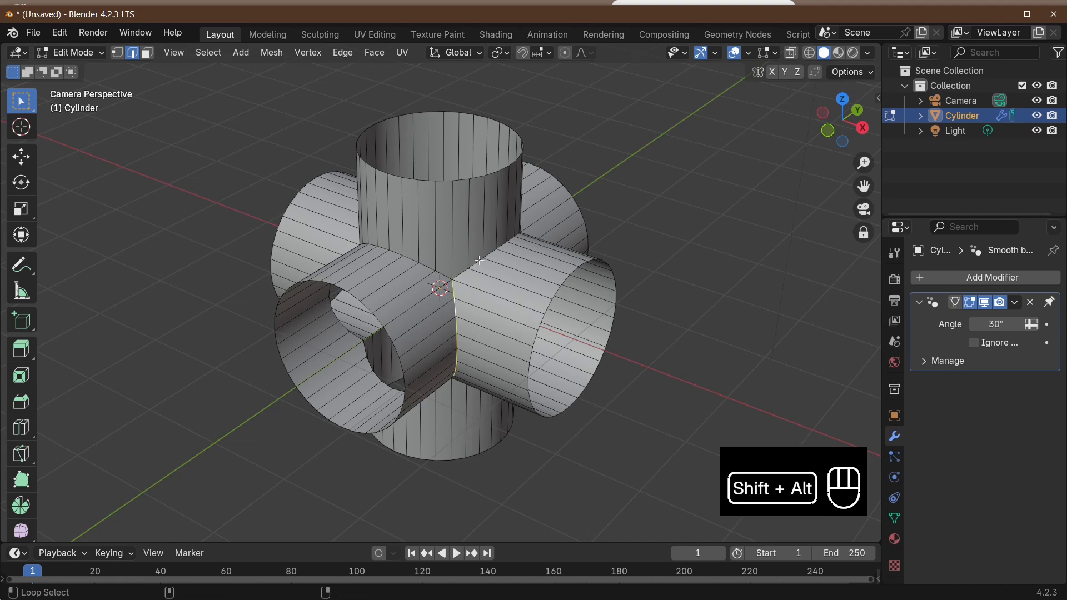
pyautogui.keyDown('alt'); pyautogui.keyDown('shift'); pyautogui.click(477, 264); pyautogui.keyUp('shift'); pyautogui.keyUp('alt')
pyautogui.keyDown('alt'); pyautogui.keyDown('shift'); pyautogui.click(427, 270); pyautogui.keyUp('shift'); pyautogui.keyUp('alt')
pyautogui.moveTo(427, 270); pyautogui.dragTo(464, 288, button='middle')
pyautogui.keyDown('alt'); pyautogui.keyDown('shift'); pyautogui.click(416, 280); pyautogui.keyUp('shift'); pyautogui.keyUp('alt')
pyautogui.keyDown('alt'); pyautogui.keyDown('shift'); pyautogui.click(432, 313); pyautogui.keyUp('shift'); pyautogui.keyUp('alt')
pyautogui.keyDown('alt'); pyautogui.keyDown('shift'); pyautogui.click(412, 280); pyautogui.keyUp('shift'); pyautogui.keyUp('alt')
pyautogui.keyDown('alt'); pyautogui.keyDown('shift'); pyautogui.click(458, 274); pyautogui.keyUp('shift'); pyautogui.keyUp('alt')
pyautogui.keyDown('alt'); pyautogui.keyDown('shift'); pyautogui.click(447, 266); pyautogui.keyUp('shift'); pyautogui.keyUp('alt')
pyautogui.keyDown('alt'); pyautogui.keyDown('shift'); pyautogui.click(443, 281); pyautogui.keyUp('shift'); pyautogui.keyUp('alt')
pyautogui.keyDown('alt'); pyautogui.keyDown('shift'); pyautogui.click(470, 295); pyautogui.keyUp('shift'); pyautogui.keyUp('alt')
pyautogui.keyDown('alt'); pyautogui.keyDown('shift'); pyautogui.click(463, 288); pyautogui.keyUp('shift'); pyautogui.keyUp('alt')
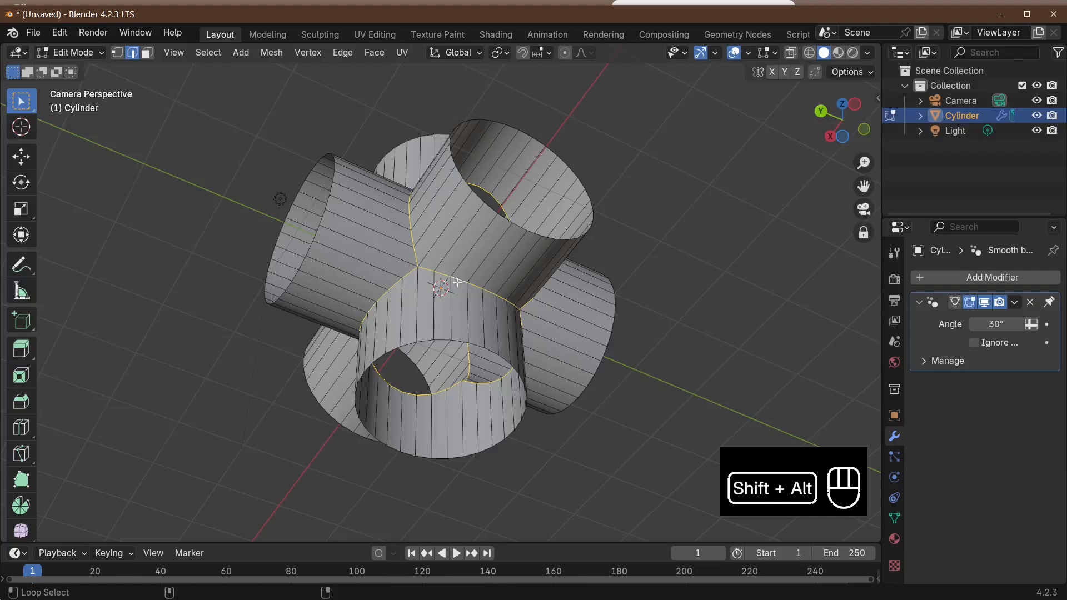
# Bevel the selected seam edges with a width of 0.08 m
pyautogui.hotkey('ctrl', 'b')
pyautogui.click(607, 318)
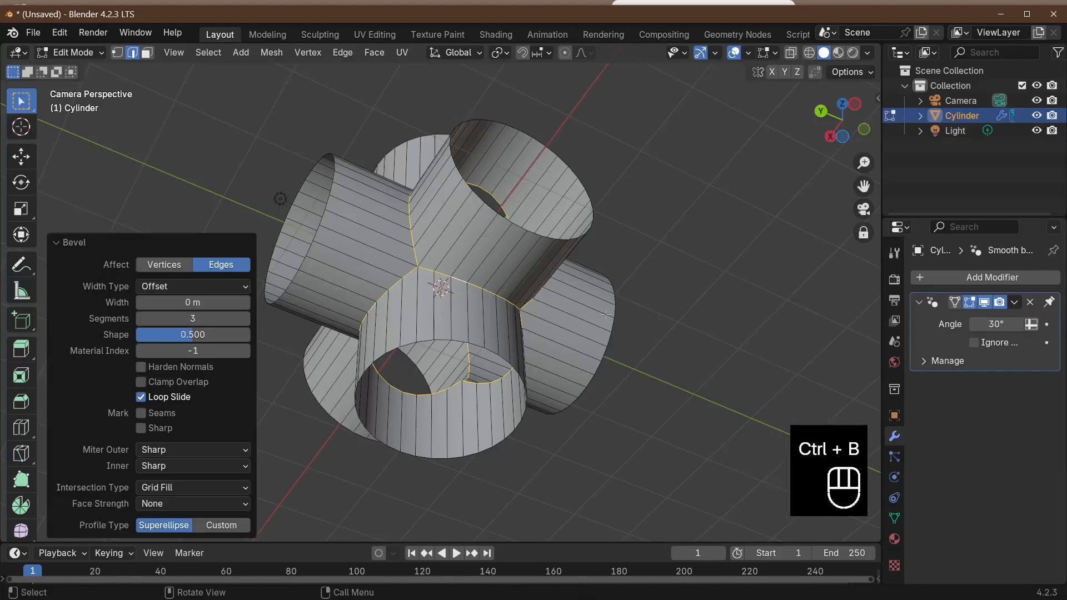
pyautogui.click(75, 245)
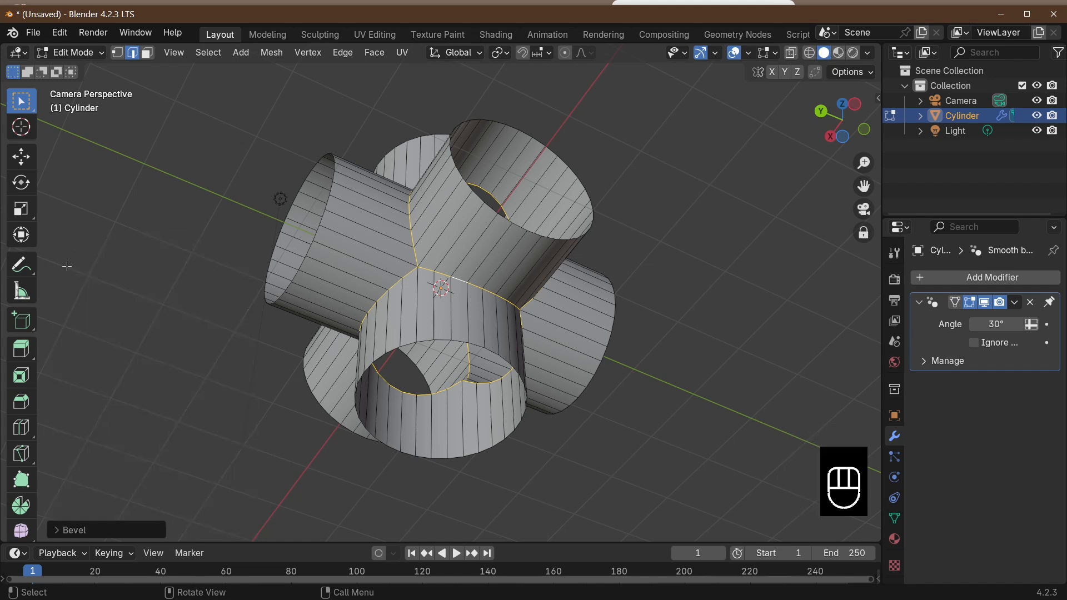
pyautogui.click(79, 530)
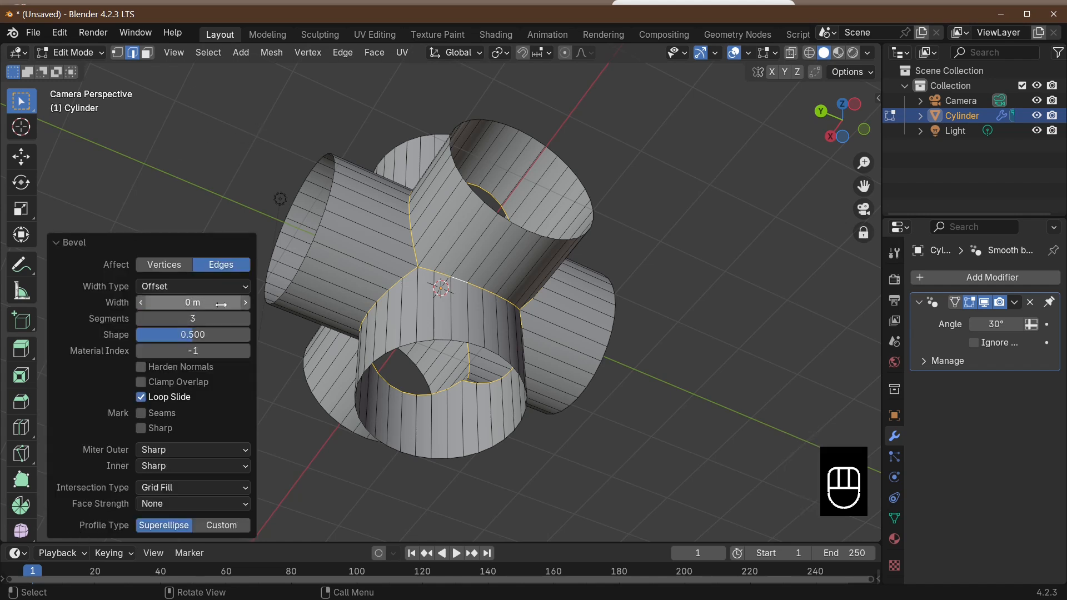
pyautogui.click(243, 302)
pyautogui.click(243, 302)
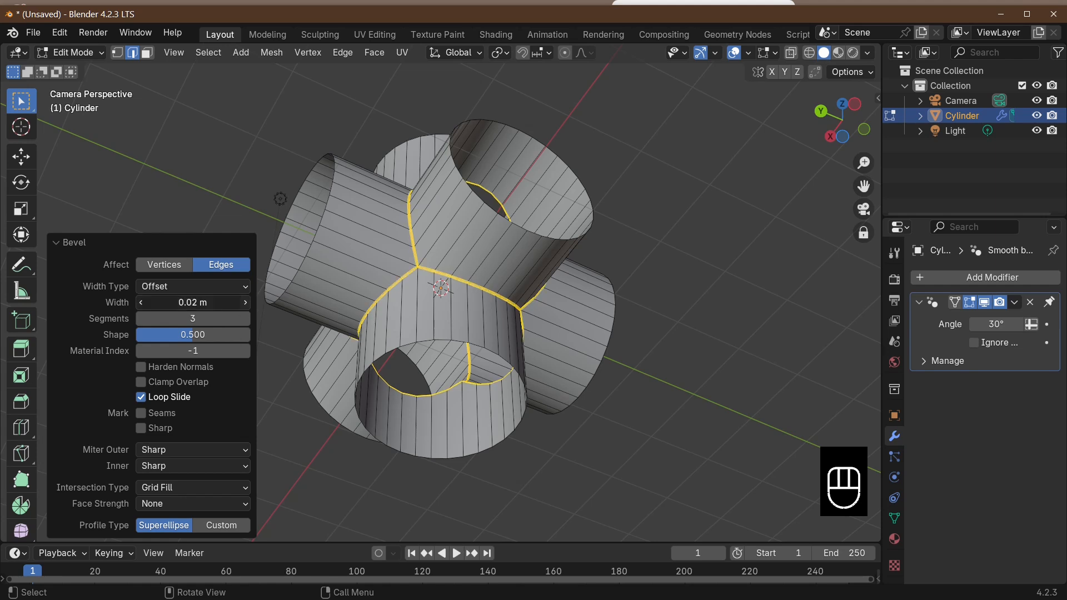
pyautogui.click(243, 302)
pyautogui.click(243, 302)
pyautogui.click(243, 302)
pyautogui.click(243, 302)
pyautogui.click(242, 302)
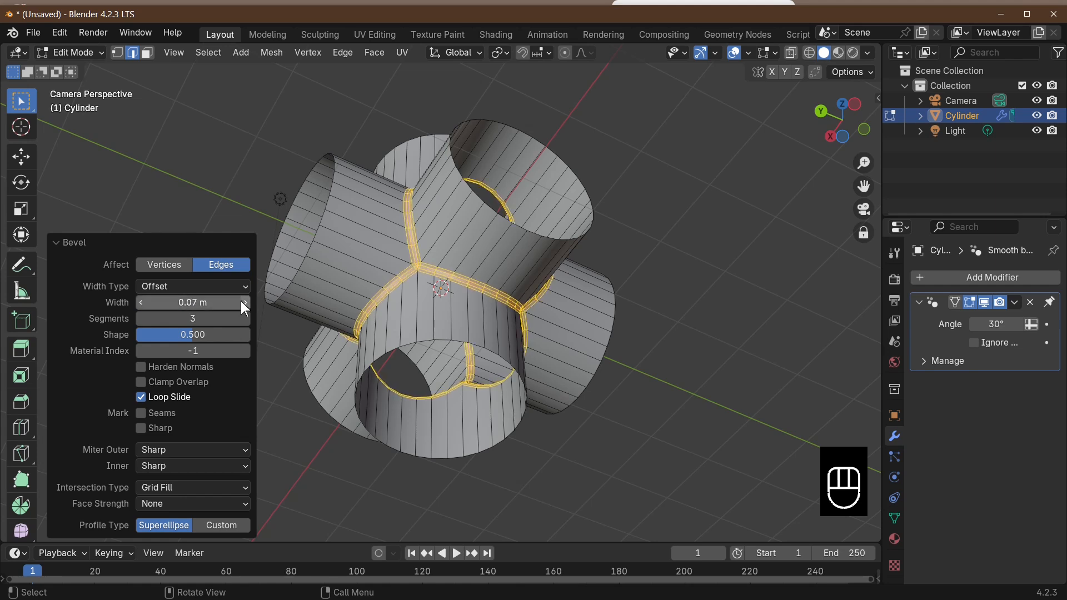
pyautogui.click(243, 302)
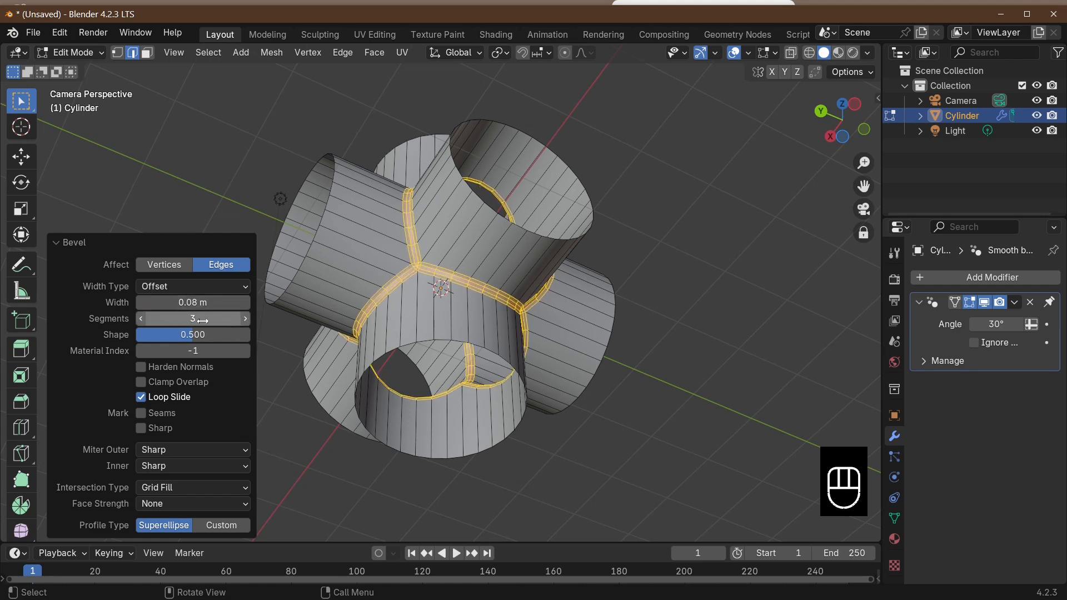
# Set the seam bevel to 2 segments and adjust its profile shape
pyautogui.click(140, 318)
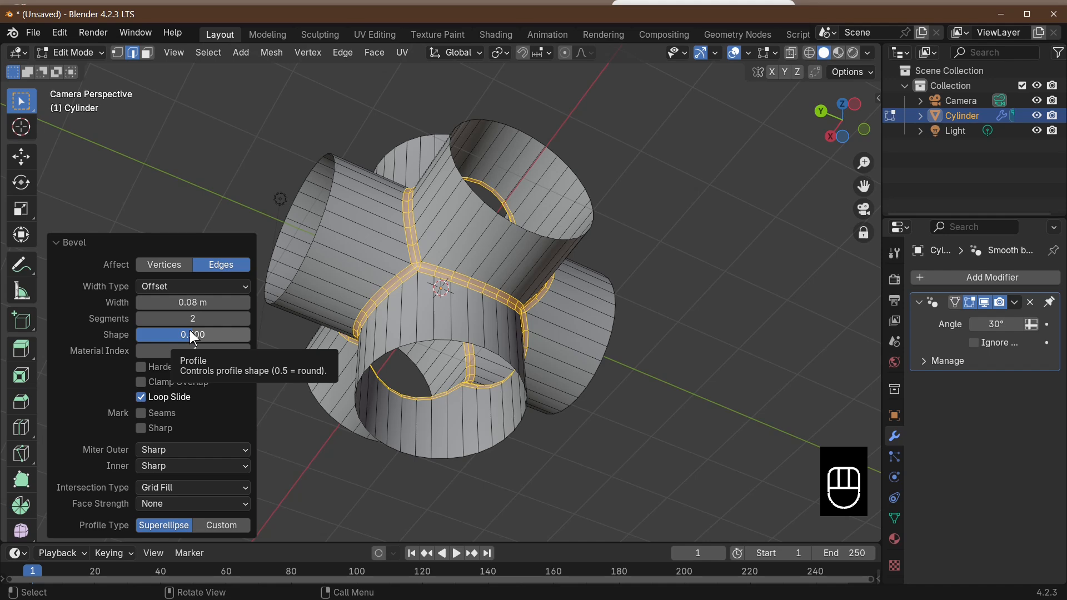
pyautogui.moveTo(579, 468); pyautogui.dragTo(528, 388, button='middle')
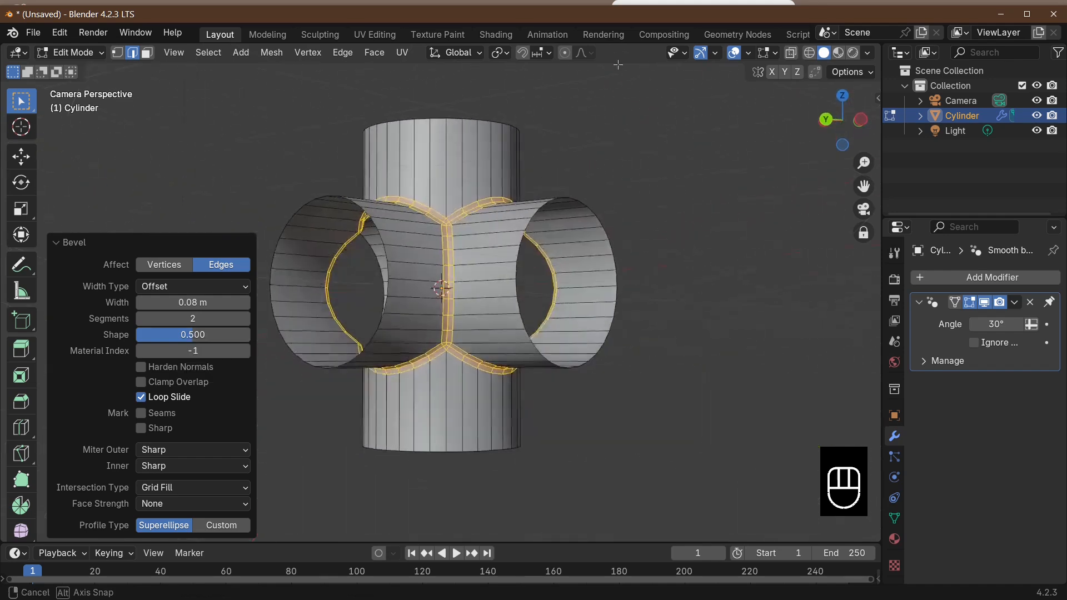
pyautogui.moveTo(188, 331); pyautogui.dragTo(213, 334)
pyautogui.moveTo(650, 283); pyautogui.dragTo(692, 346, button='middle')
# Add one loop cut around the pipe arm along negative X and slide it close to the open rim
pyautogui.click(516, 330)
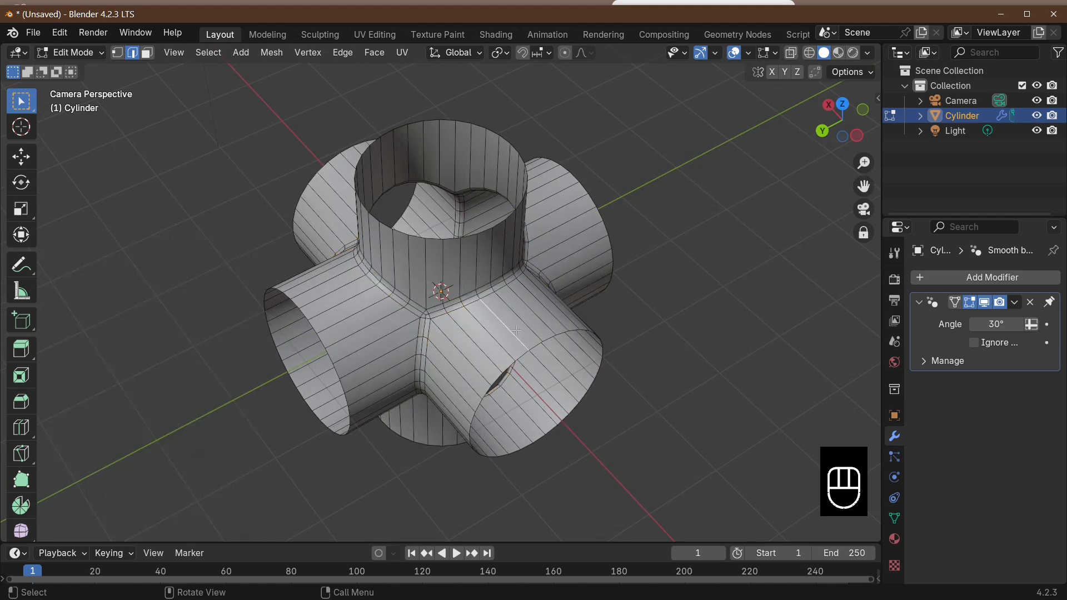
pyautogui.hotkey('ctrl', 'r')
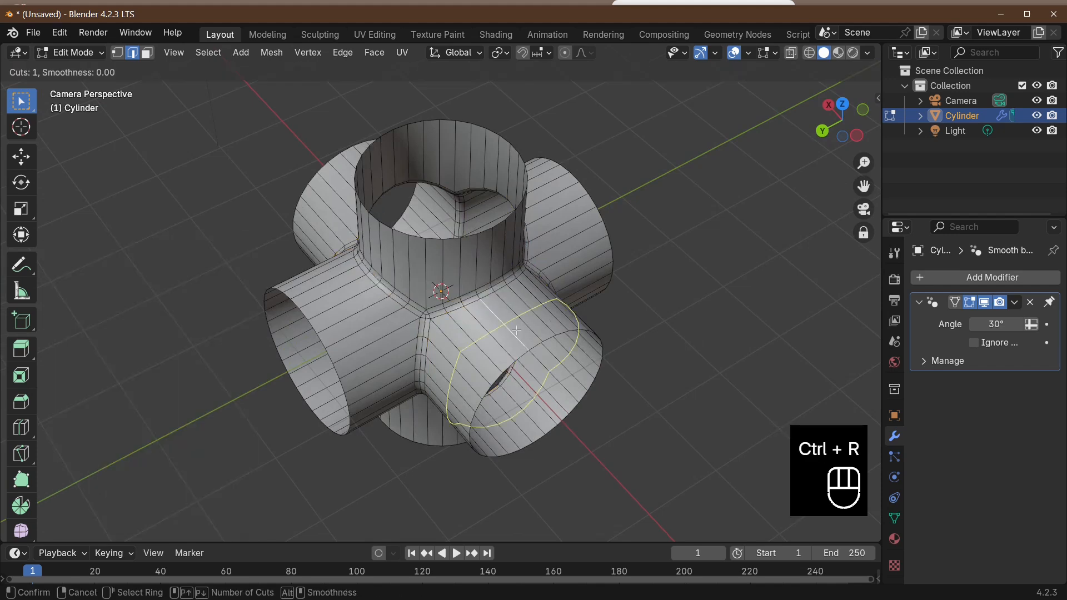
pyautogui.click(516, 330)
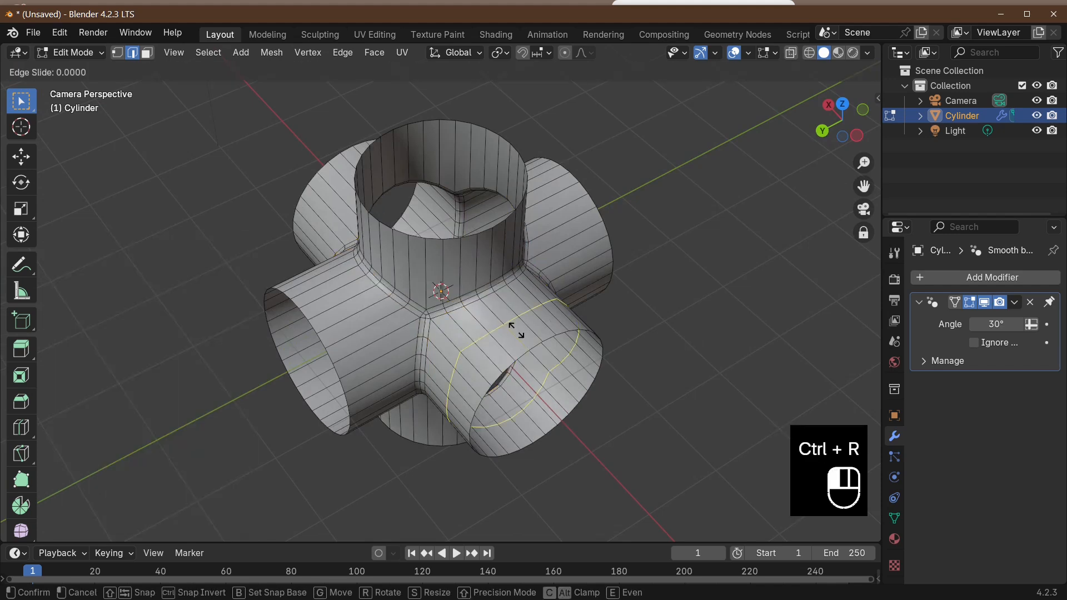
pyautogui.click(527, 364)
# Add one loop cut around the positive Y pipe arm, slid close to its open rim at a factor of about -0.96
pyautogui.hotkey('ctrl', 'r')
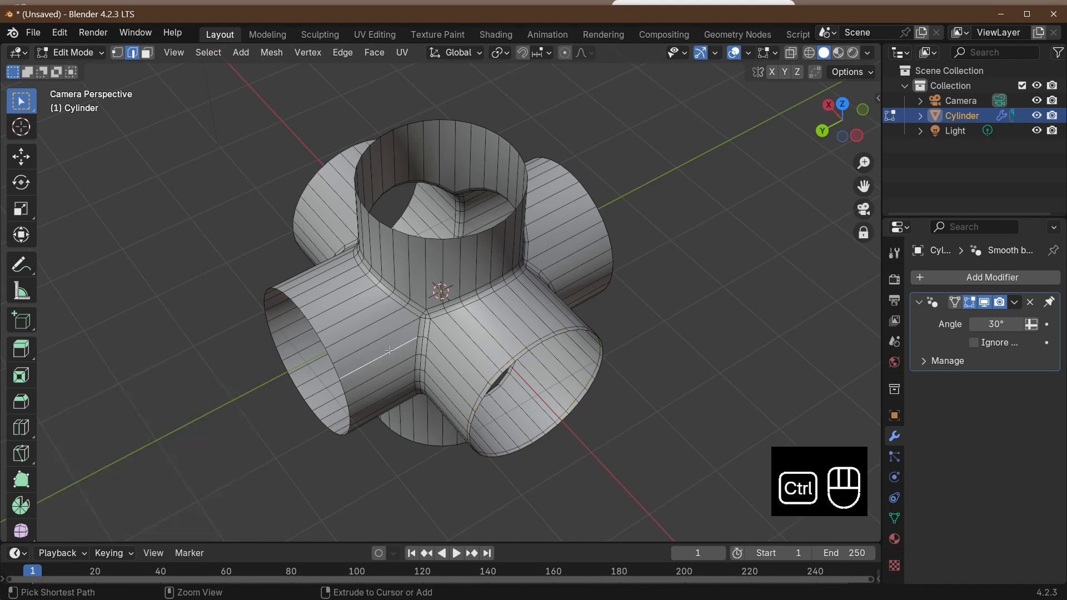
pyautogui.click(389, 350)
pyautogui.moveTo(389, 350); pyautogui.dragTo(351, 369)
pyautogui.click(352, 370)
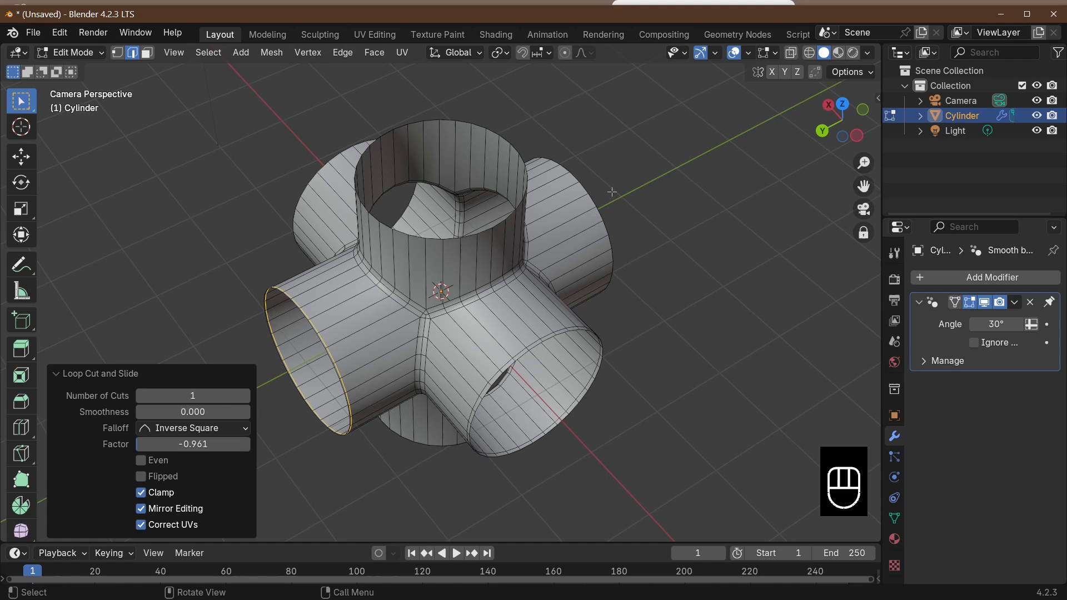
# Add one loop cut around the negative Y pipe arm, slid close to its open rim at a factor of about 0.92
pyautogui.click(558, 221)
pyautogui.moveTo(645, 258); pyautogui.dragTo(577, 253, button='middle')
pyautogui.hotkey('ctrl', 'r')
pyautogui.click(575, 252)
pyautogui.moveTo(574, 250); pyautogui.dragTo(615, 258)
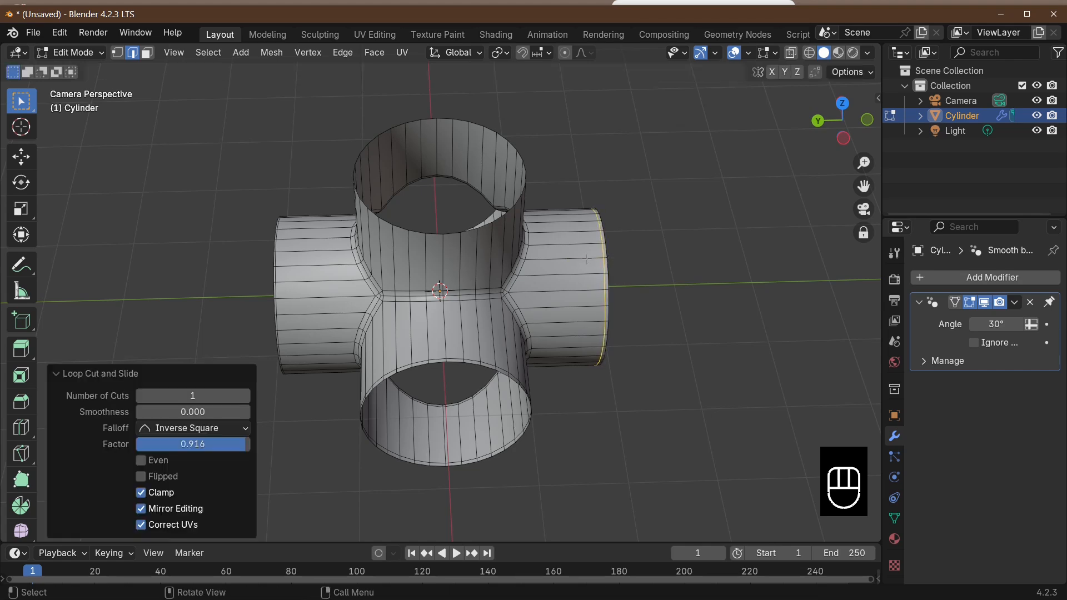
# Add one loop cut around the upper vertical pipe arm, slid close to its rim at a factor of about 0.92
pyautogui.click(486, 258)
pyautogui.moveTo(487, 258); pyautogui.dragTo(503, 219, button='middle')
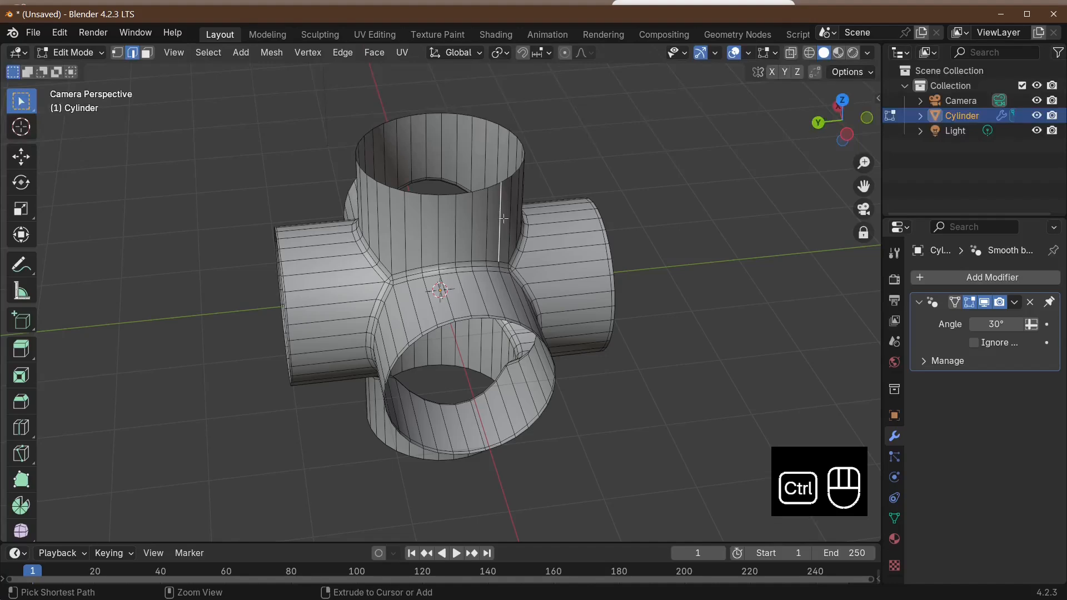
pyautogui.hotkey('ctrl', 'r')
pyautogui.moveTo(503, 218); pyautogui.dragTo(505, 183)
# Add one loop cut around the lower vertical pipe arm and slide it close to the bottom rim
pyautogui.moveTo(505, 183); pyautogui.dragTo(640, 157, button='middle')
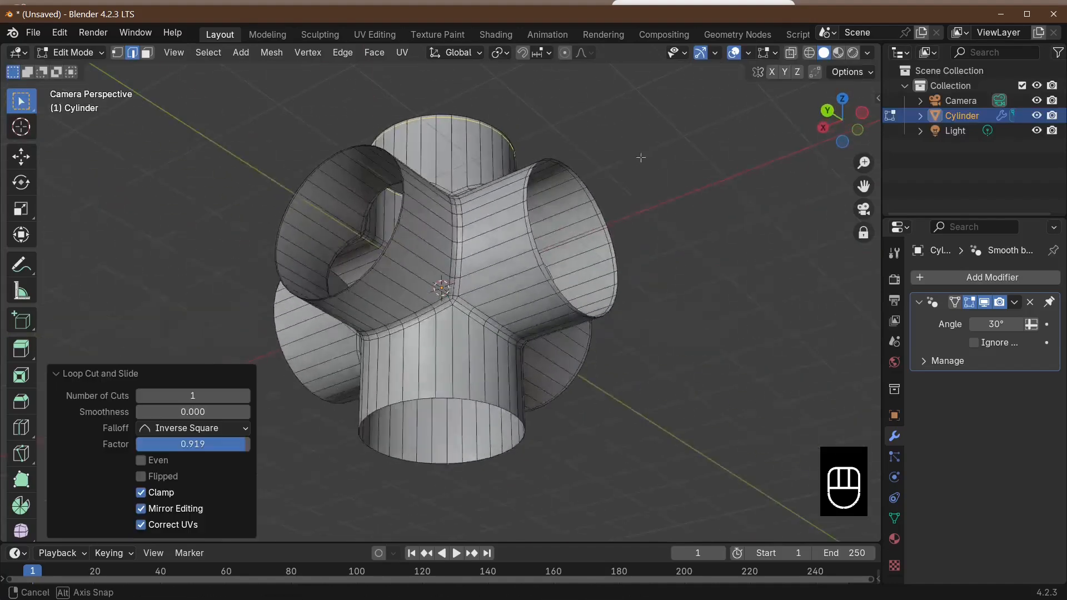
pyautogui.click(438, 352)
pyautogui.hotkey('ctrl', 'r')
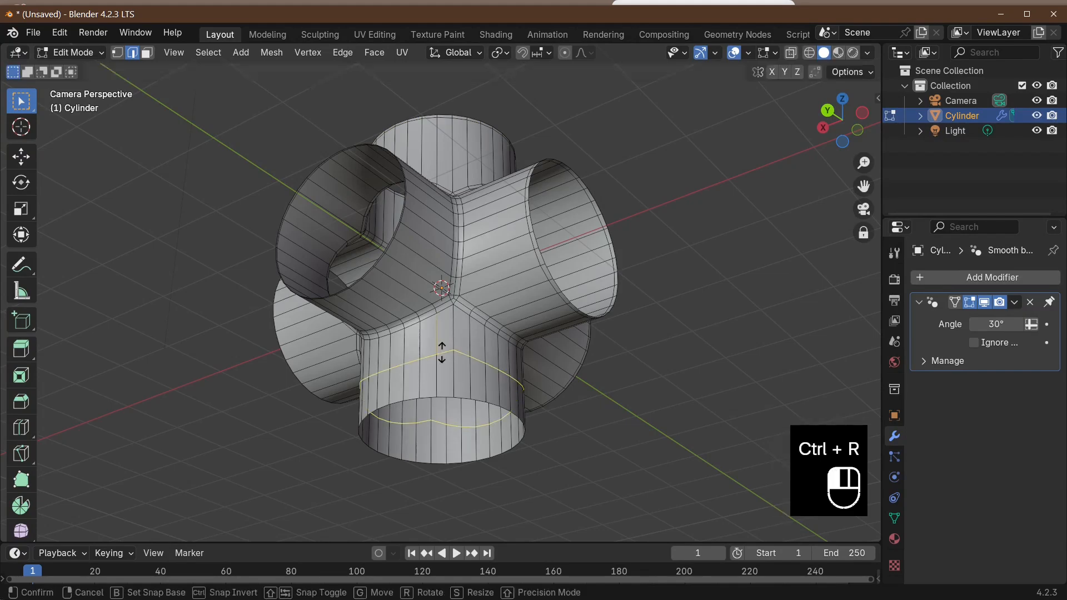
pyautogui.moveTo(441, 352); pyautogui.dragTo(439, 384)
# Add one loop cut near the open rim of the positive X pipe arm and return to Object Mode
pyautogui.moveTo(438, 383); pyautogui.dragTo(535, 449, button='middle')
pyautogui.click(548, 309)
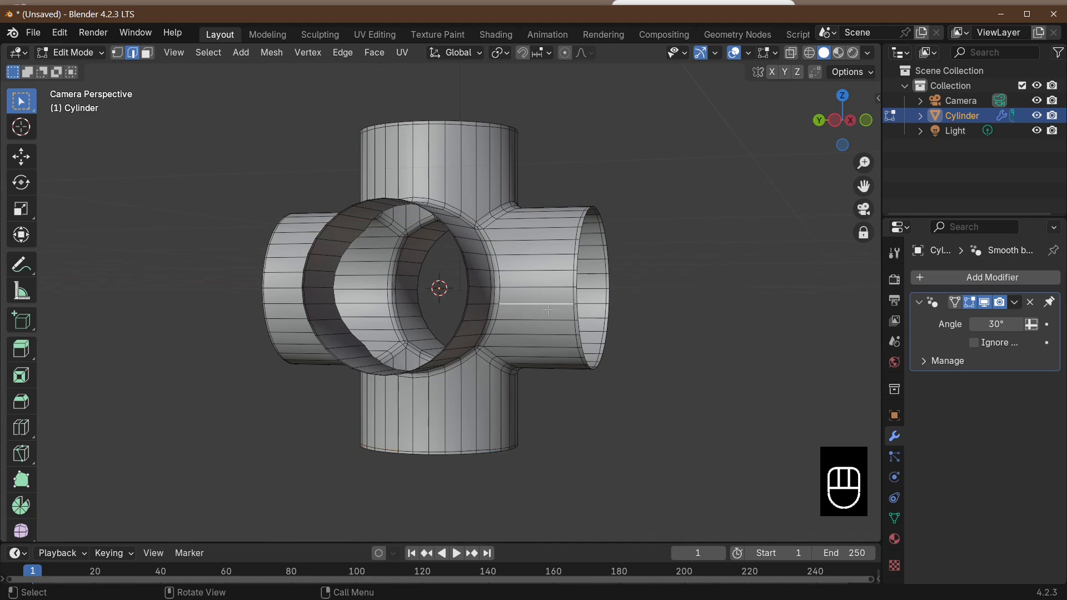
pyautogui.moveTo(764, 350); pyautogui.dragTo(481, 309, button='middle')
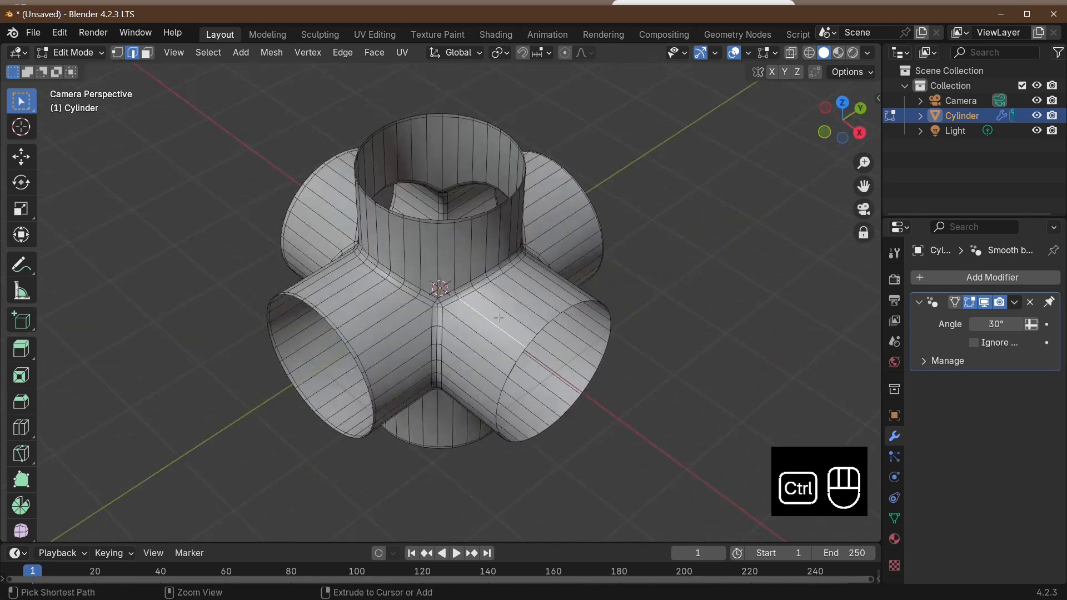
pyautogui.hotkey('ctrl', 'r')
pyautogui.click(498, 318)
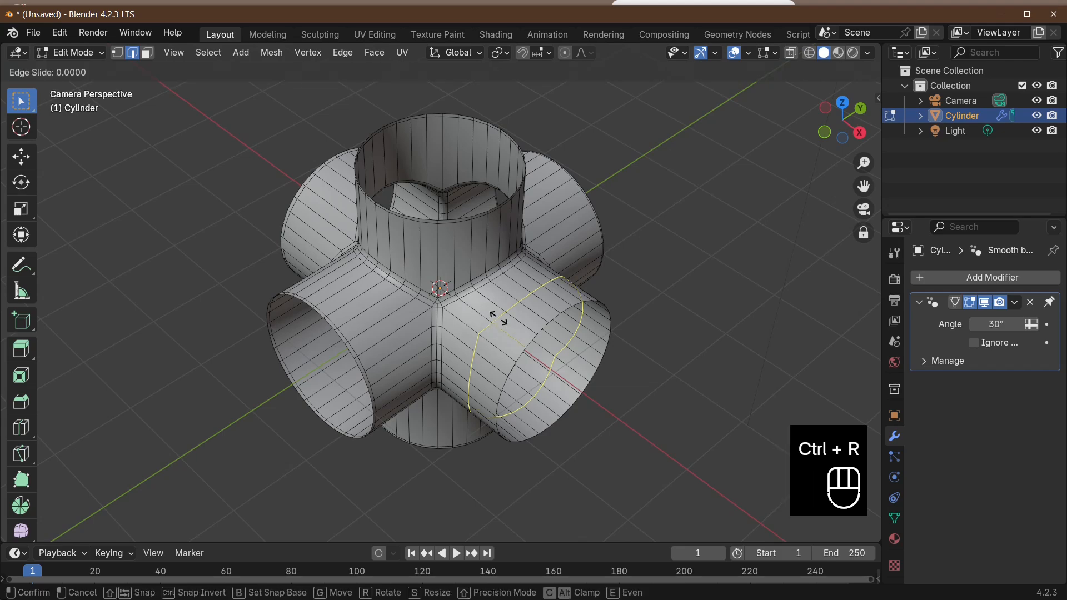
pyautogui.click(531, 337)
pyautogui.moveTo(611, 389); pyautogui.dragTo(891, 347, button='middle')
pyautogui.press('Tab')
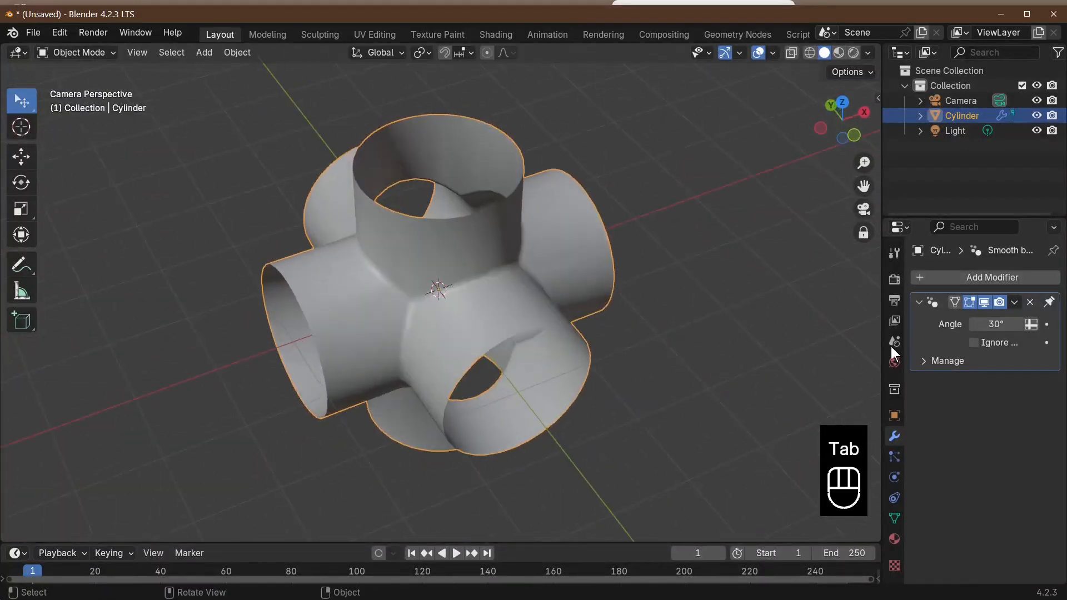
# Add a Solidify modifier to the pipe junction with a thickness of 0.16 m
pyautogui.click(972, 276)
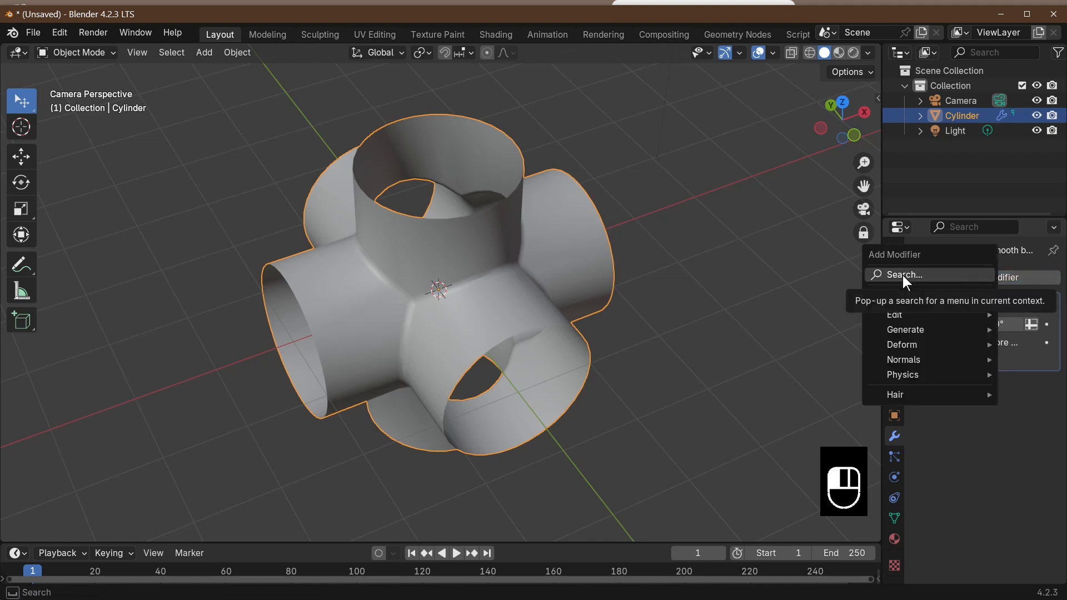
pyautogui.write('s')
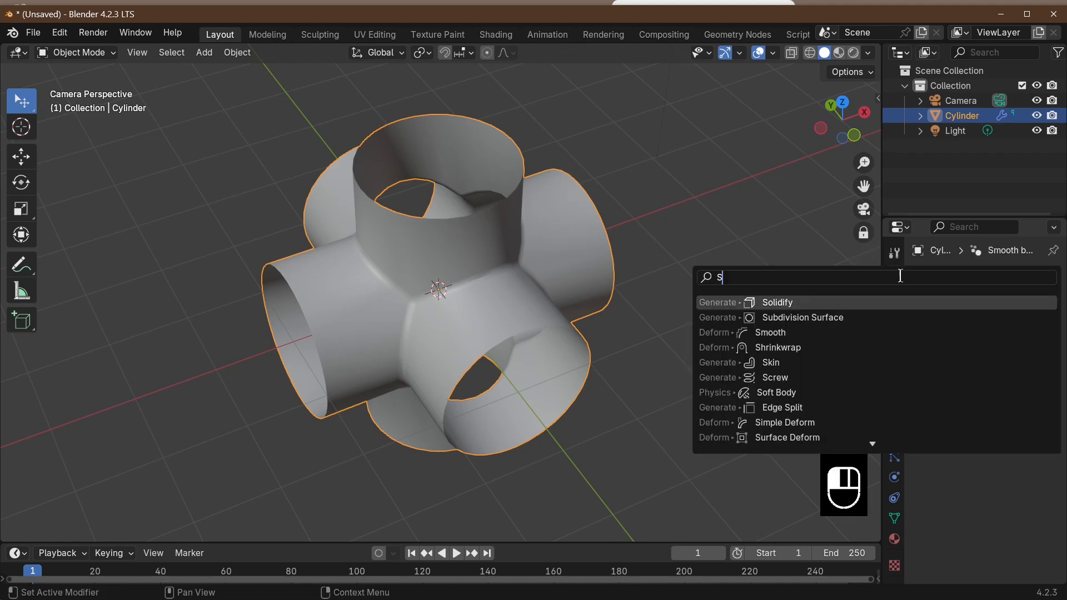
pyautogui.click(833, 303)
pyautogui.moveTo(1003, 342); pyautogui.dragTo(1011, 342)
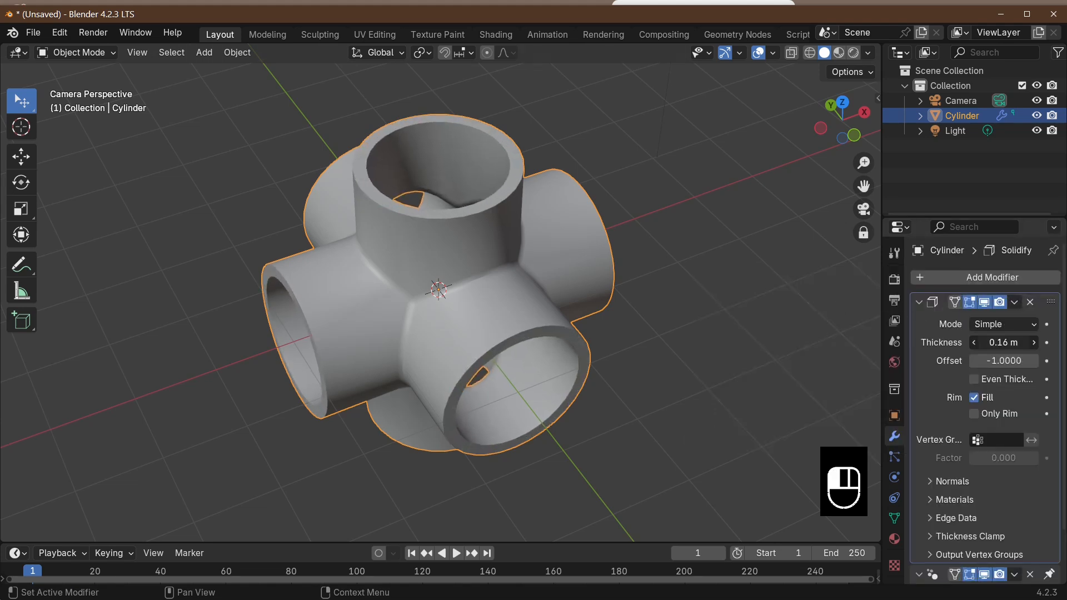
pyautogui.moveTo(639, 340); pyautogui.dragTo(522, 323, button='middle')
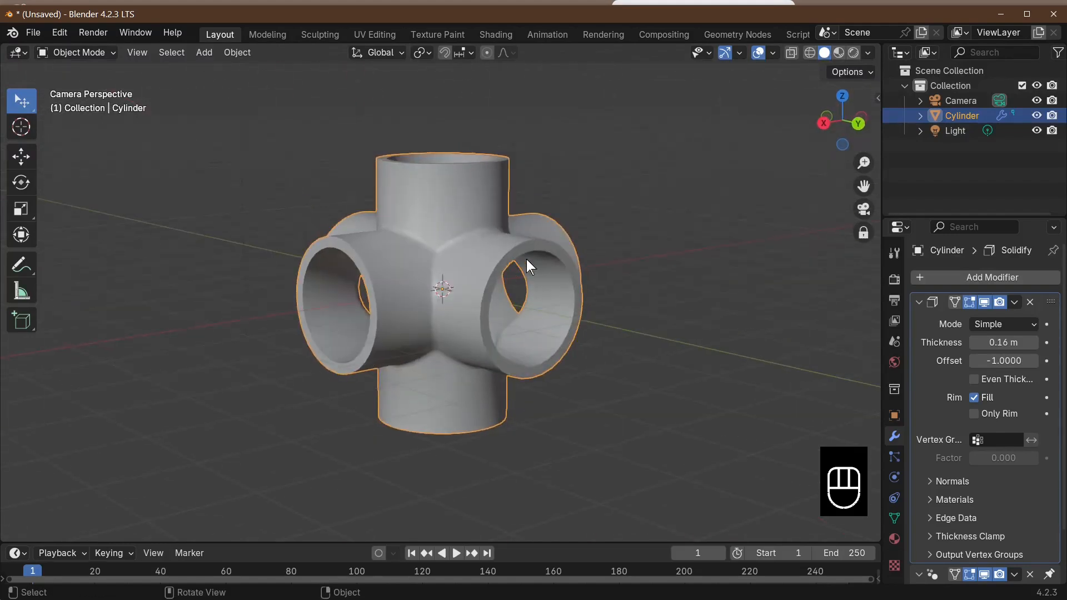
pyautogui.moveTo(544, 174); pyautogui.dragTo(450, 240, button='middle')
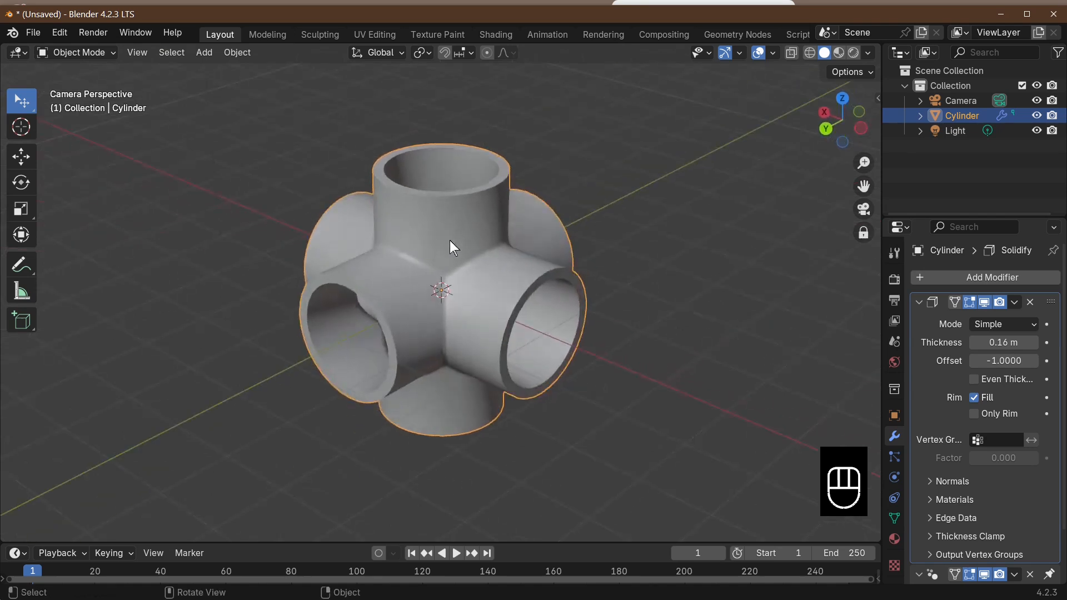
pyautogui.moveTo(596, 268); pyautogui.dragTo(751, 257, button='middle')
# Slide the supporting edge loop on the positive Y pipe arm slightly away from its open rim, by a factor of about 0.087
pyautogui.press('Tab')
pyautogui.moveTo(634, 247); pyautogui.dragTo(552, 259, button='middle')
pyautogui.scroll(3, 579, 334)
pyautogui.scroll(2, 552, 259)
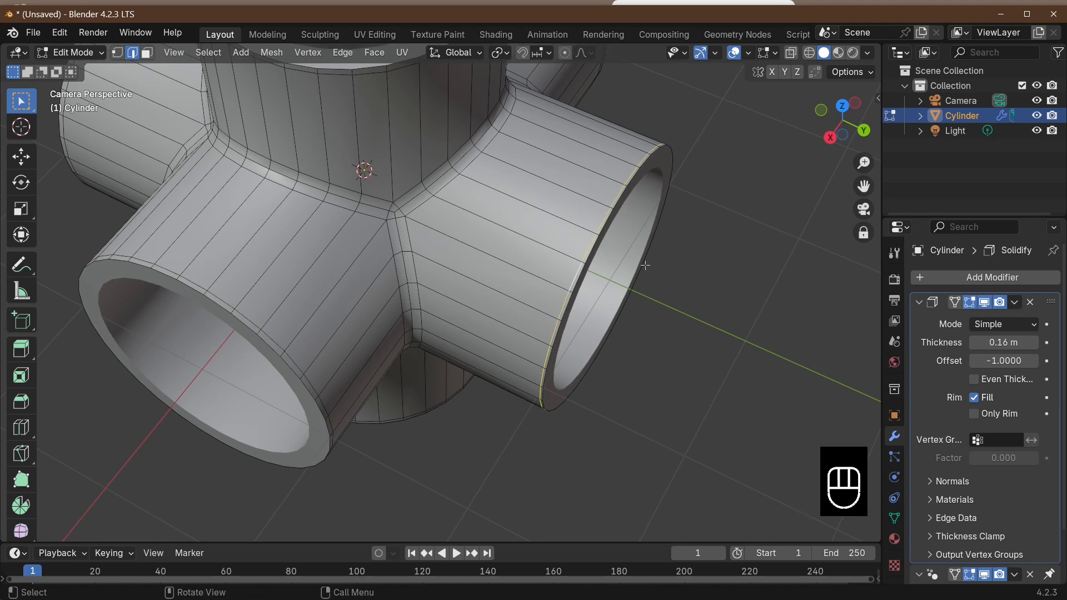
pyautogui.press('g')
pyautogui.press('g')
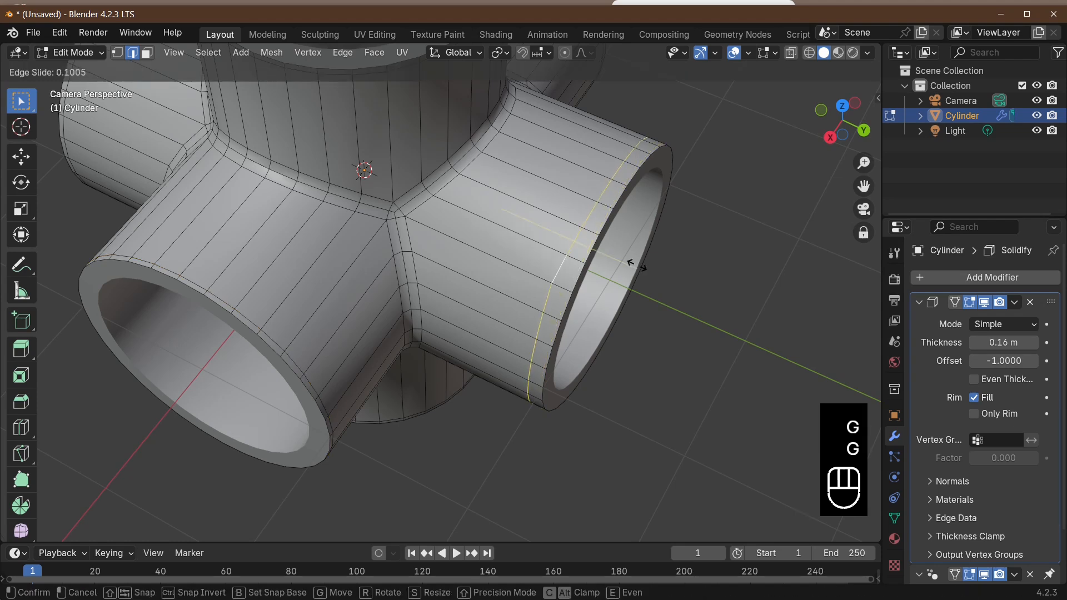
pyautogui.click(625, 269)
pyautogui.moveTo(624, 269); pyautogui.dragTo(588, 218, button='middle')
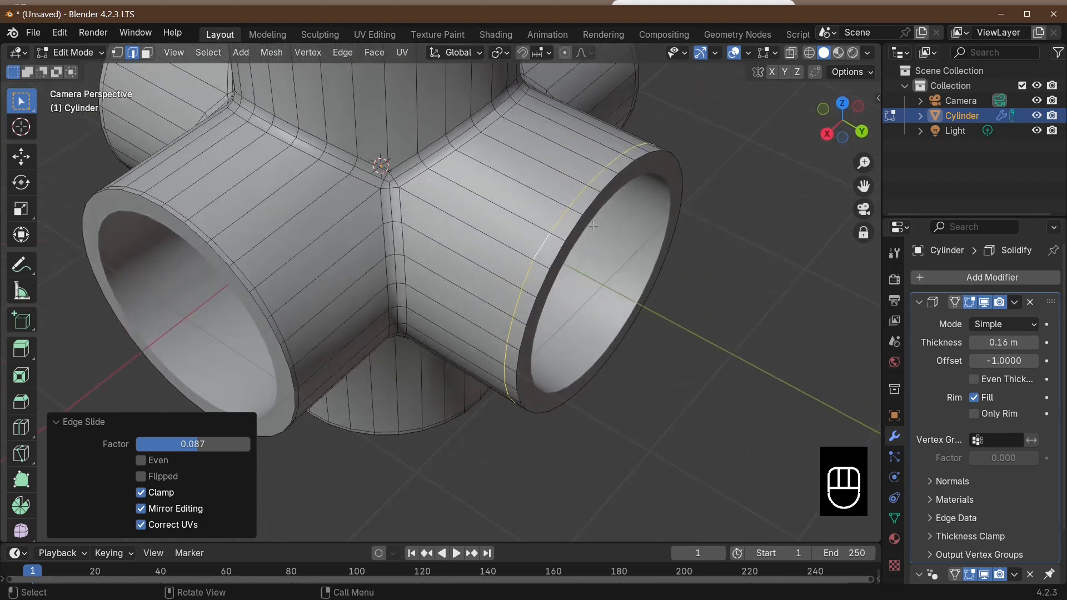
pyautogui.press('Tab')
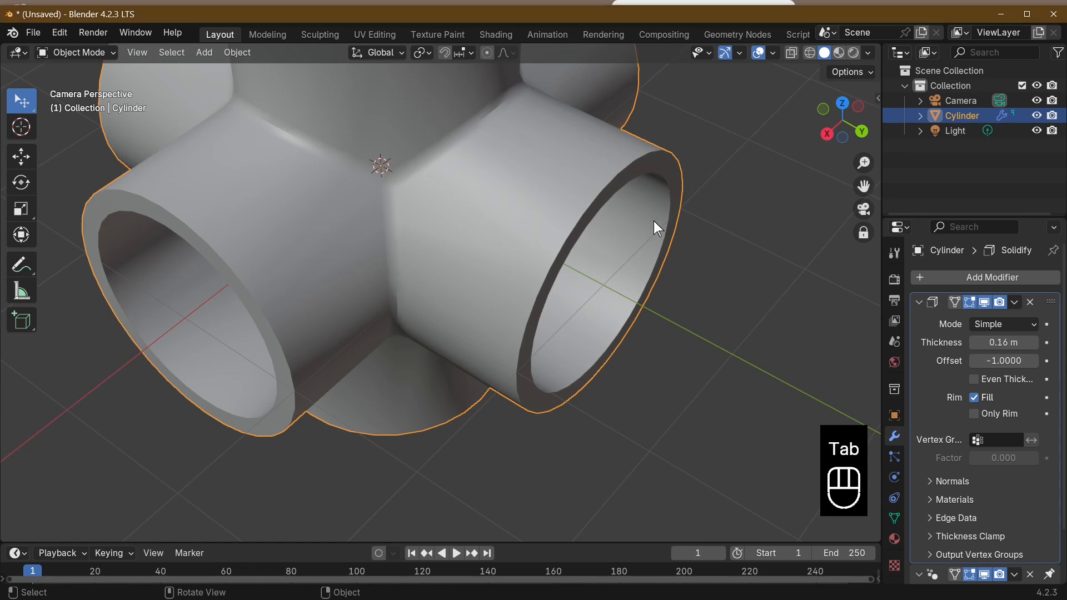
# Apply the Solidify modifier and the Smooth by Angle modifier to the pipe junction
pyautogui.moveTo(653, 221); pyautogui.dragTo(978, 264, button='middle')
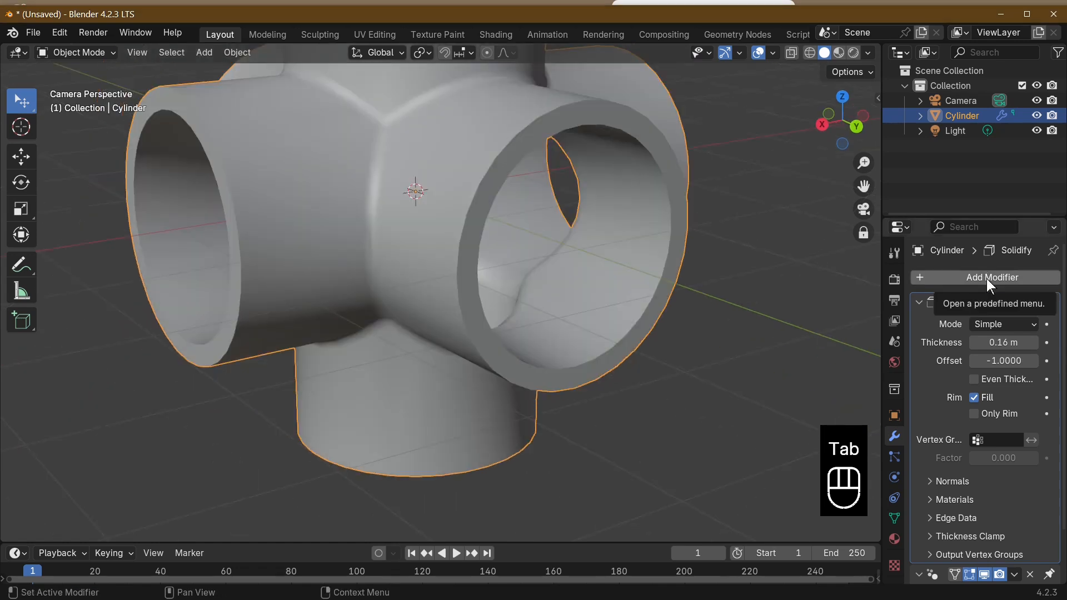
pyautogui.click(986, 278)
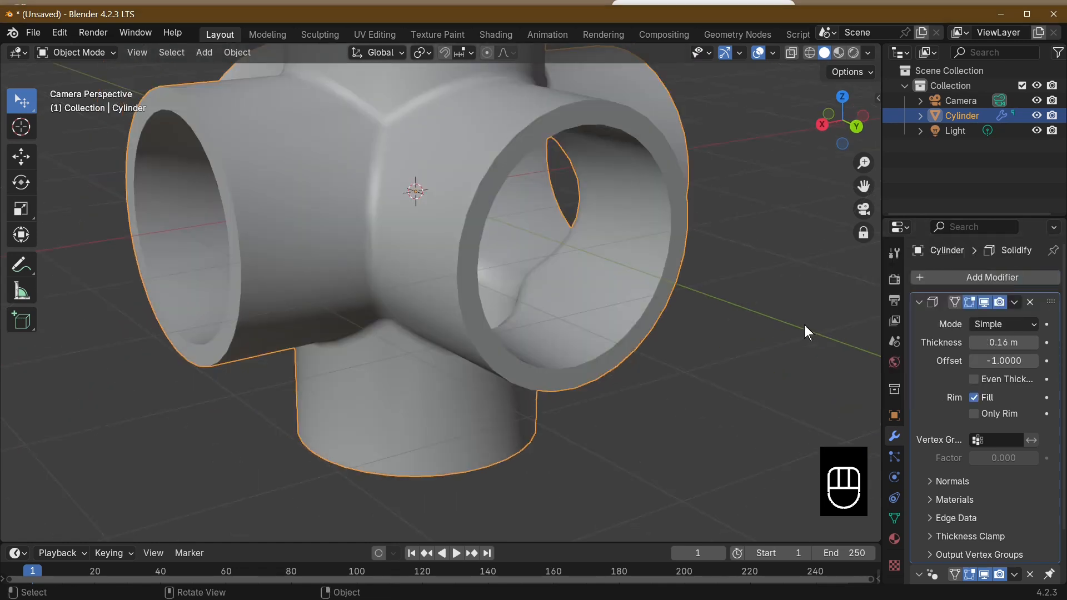
pyautogui.click(1014, 302)
pyautogui.click(962, 320)
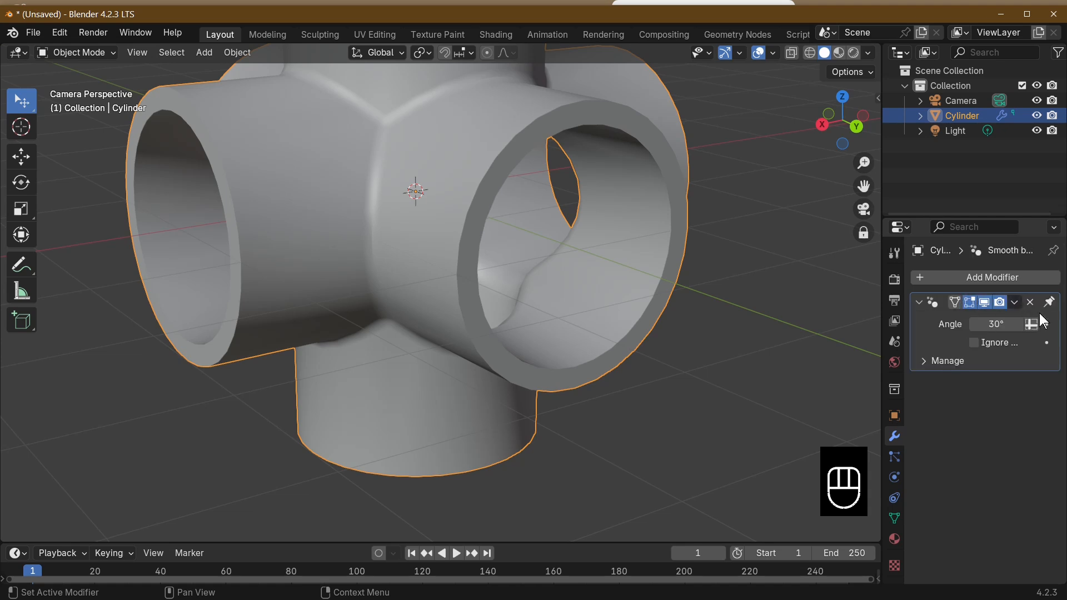
pyautogui.click(1013, 301)
pyautogui.click(950, 317)
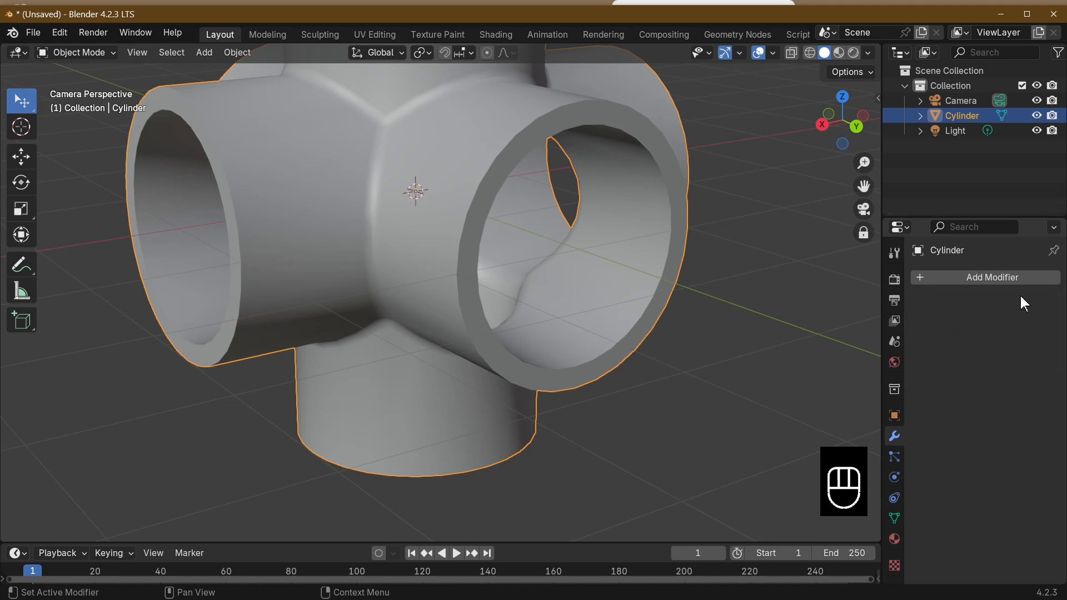
# Add a Catmull-Clark Subdivision Surface modifier to the pipe junction and apply it
pyautogui.click(987, 285)
pyautogui.write('s')
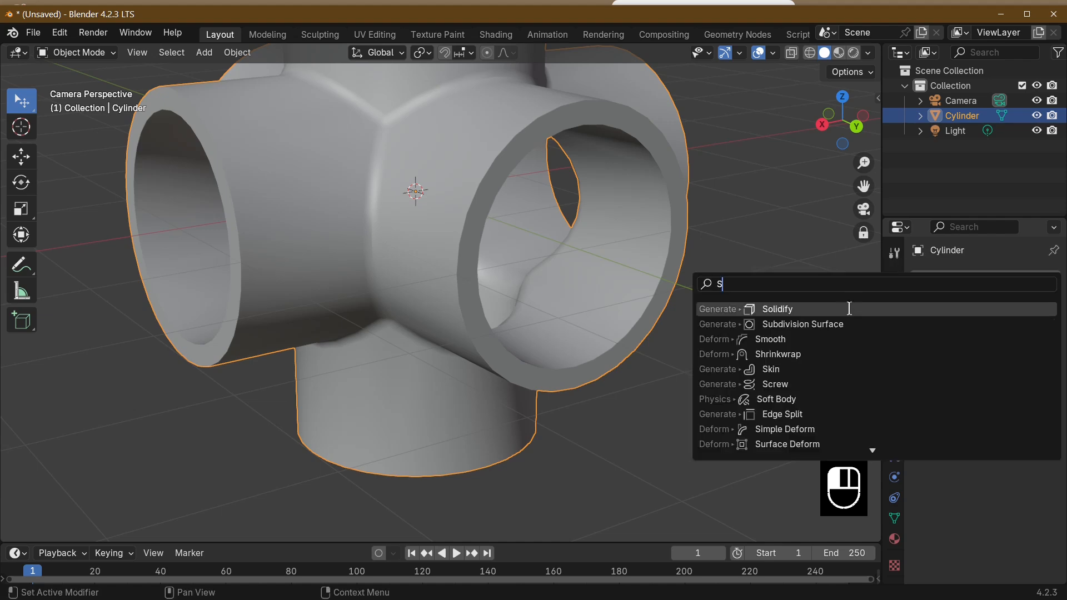
pyautogui.click(832, 324)
pyautogui.moveTo(832, 322); pyautogui.dragTo(611, 283, button='middle')
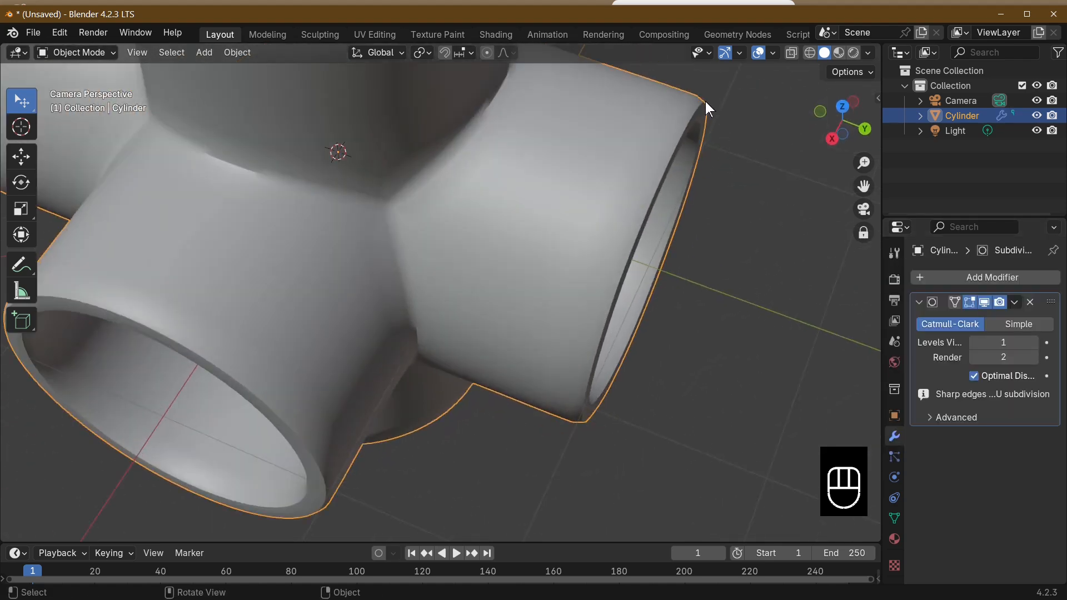
pyautogui.moveTo(363, 228); pyautogui.dragTo(206, 167, button='middle')
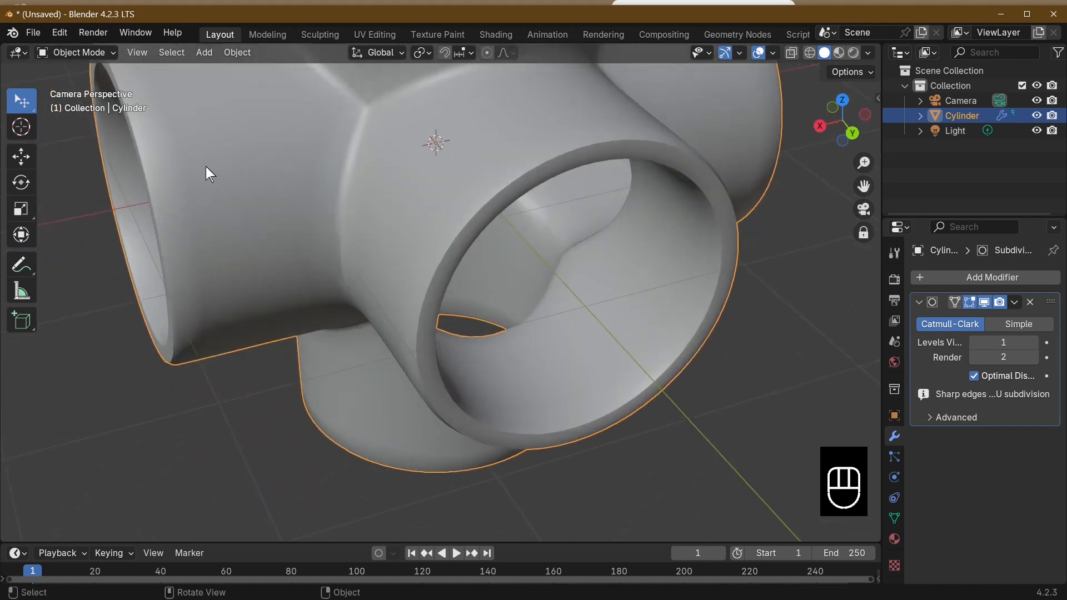
pyautogui.moveTo(590, 155); pyautogui.dragTo(422, 233, button='middle')
pyautogui.scroll(-5, 665, 162)
pyautogui.click(1015, 302)
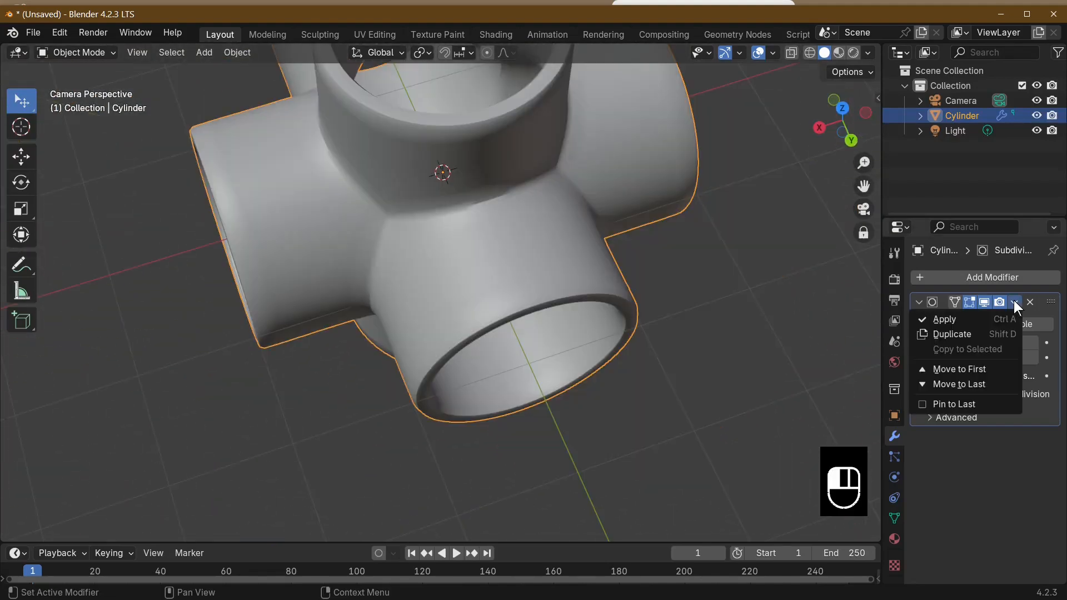
pyautogui.click(955, 318)
# Examine the subdivided mesh topology around the seams and rims in Edit Mode, and the smooth shape in Object Mode
pyautogui.press('Tab')
pyautogui.moveTo(589, 271); pyautogui.dragTo(436, 308, button='middle')
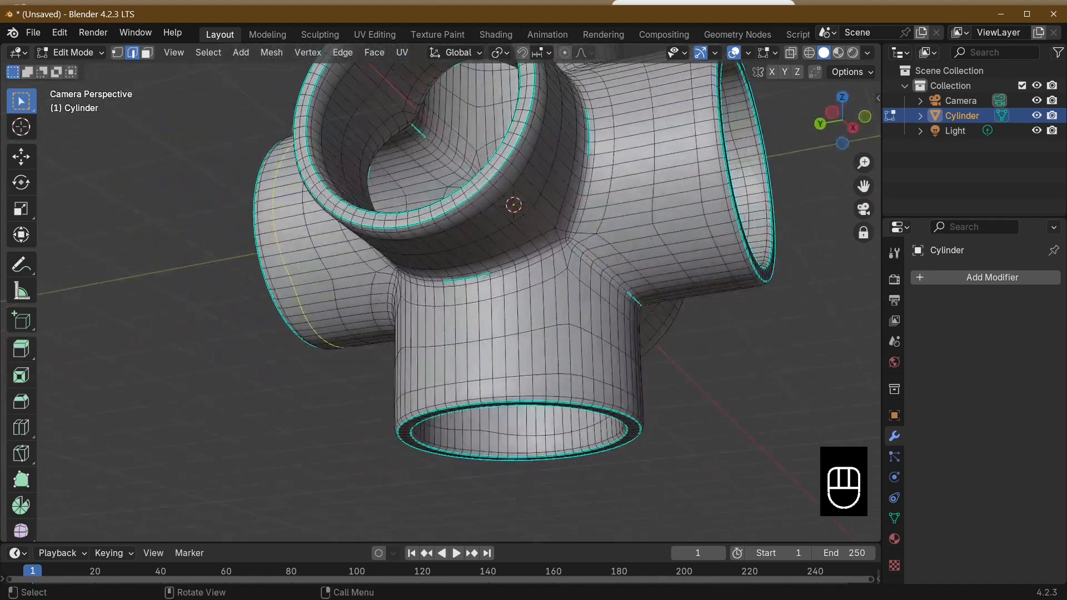
pyautogui.moveTo(554, 289); pyautogui.dragTo(514, 316, button='middle')
pyautogui.scroll(5, 506, 321)
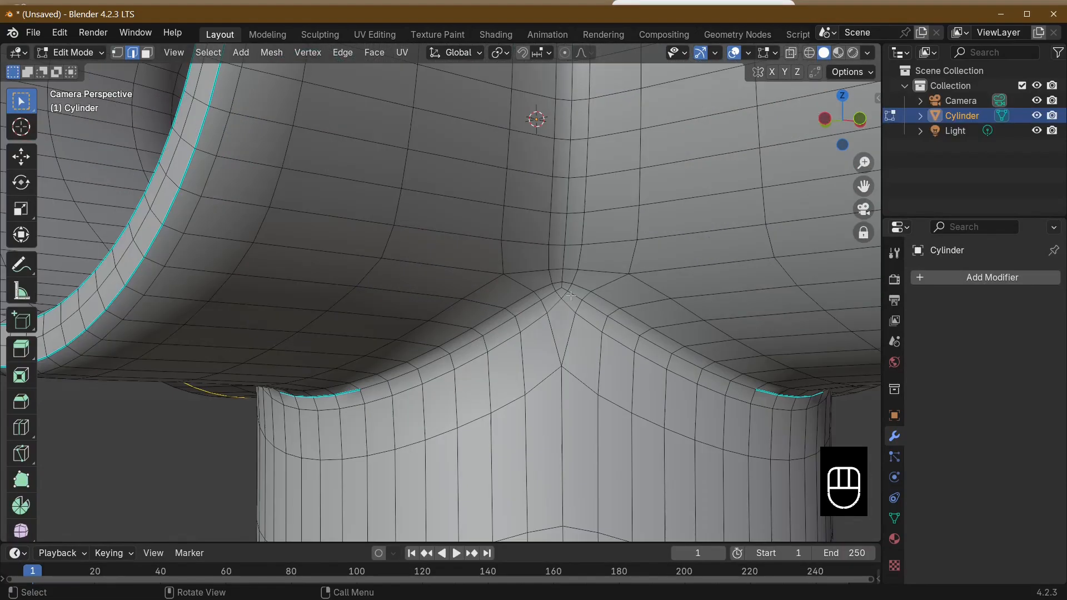
pyautogui.scroll(-8, 615, 296)
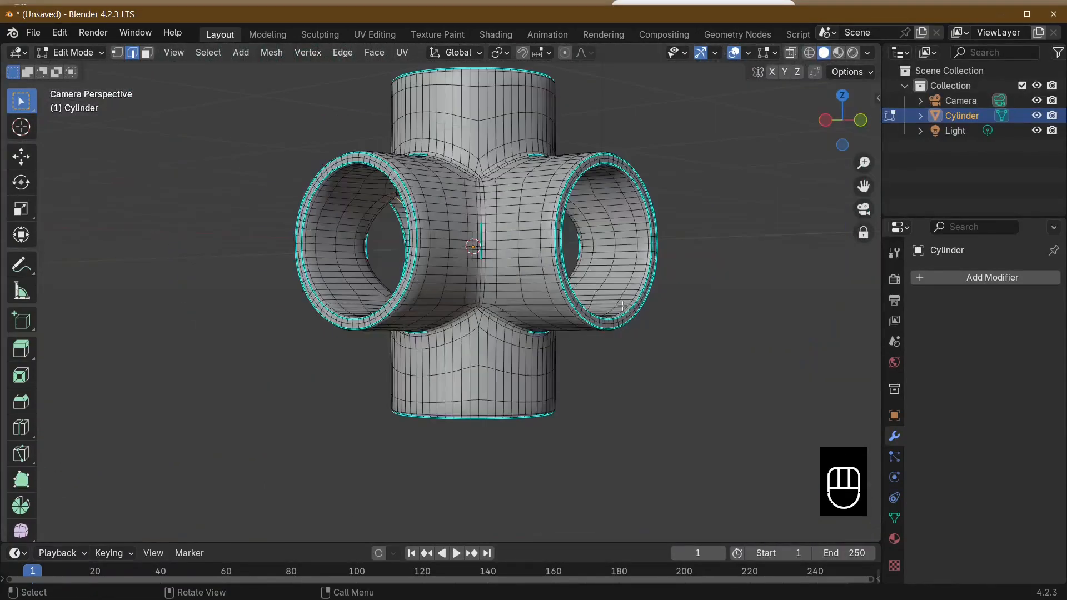
pyautogui.moveTo(622, 306)
pyautogui.mouseDown(button='middle')
pyautogui.moveTo(701, 346)
pyautogui.moveTo(762, 360)
pyautogui.moveTo(674, 362)
pyautogui.moveTo(662, 375)
pyautogui.moveTo(693, 376)
pyautogui.mouseUp(button='middle')
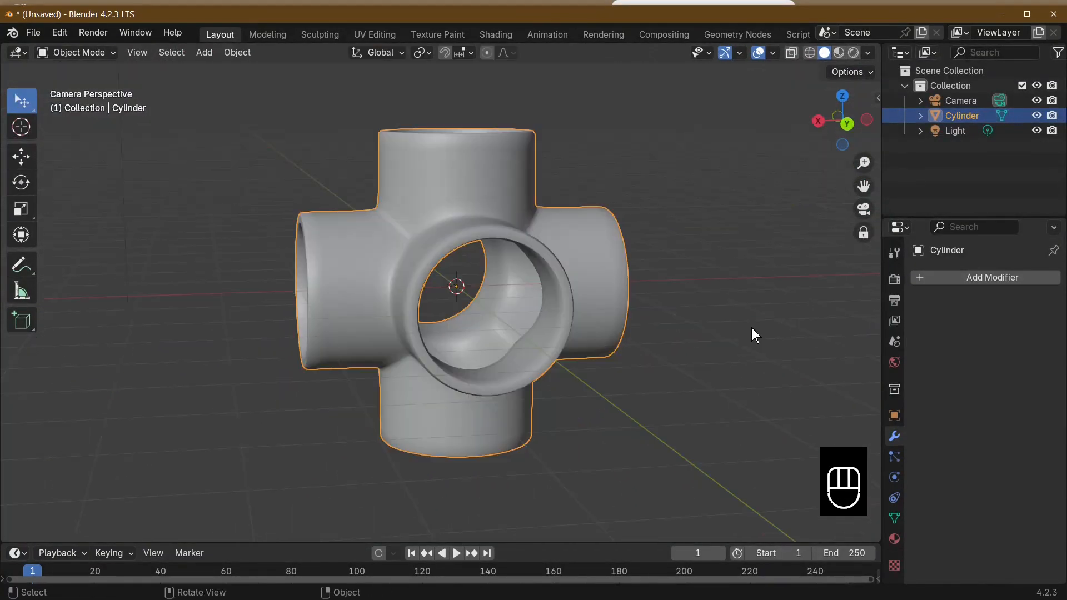
pyautogui.moveTo(673, 327); pyautogui.dragTo(569, 330, button='middle')
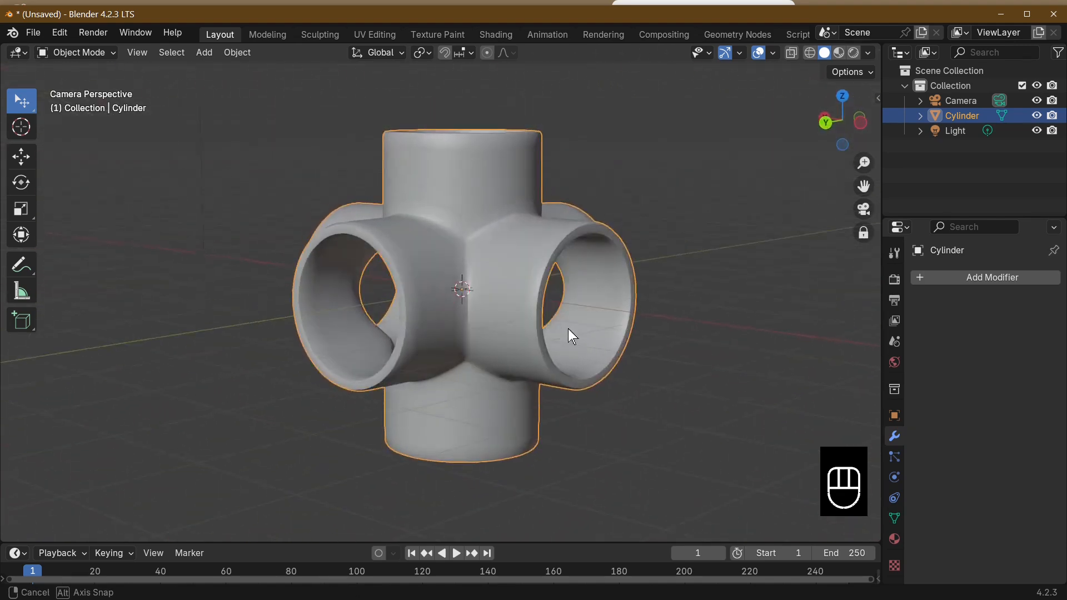